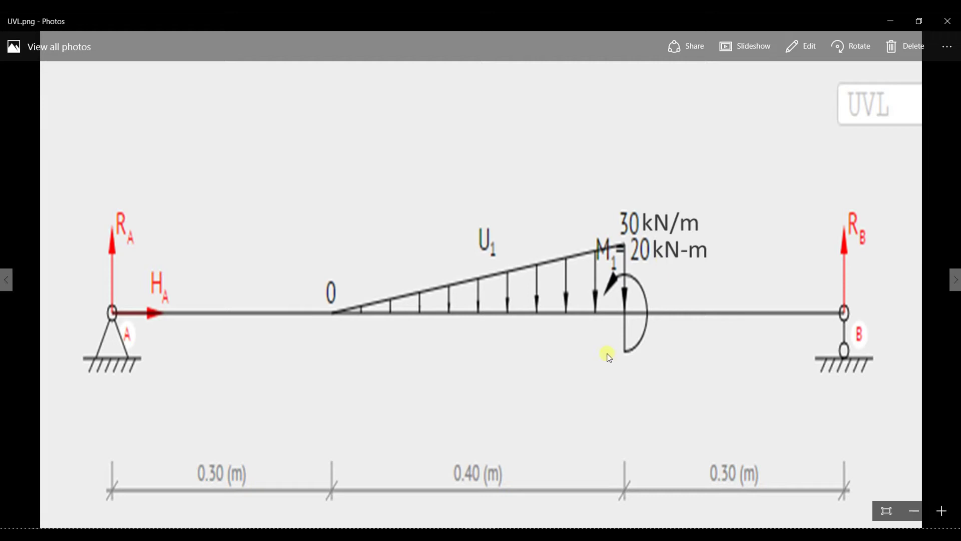
Switch to ANSYS and accept the Structural discipline with h-Method as the GUI filtering preference
click(584, 481)
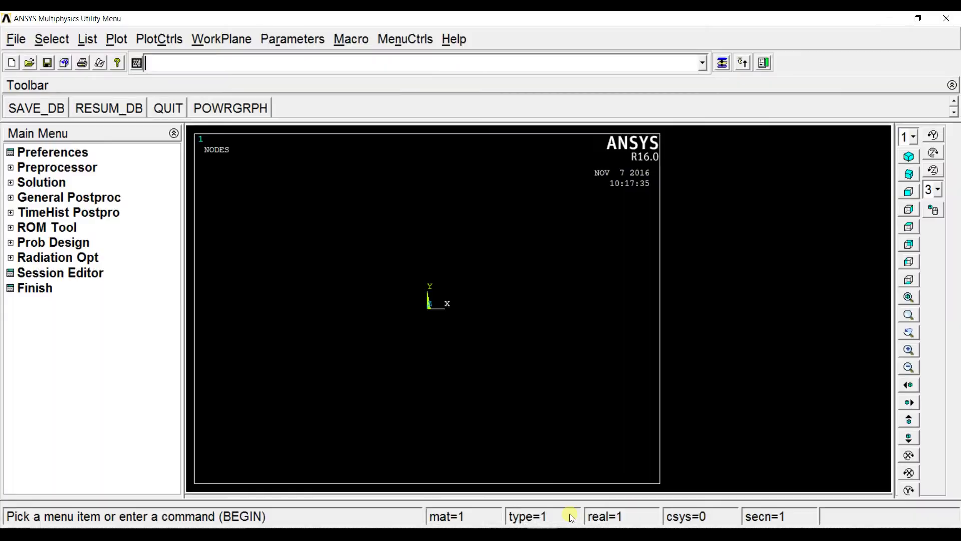
click(54, 153)
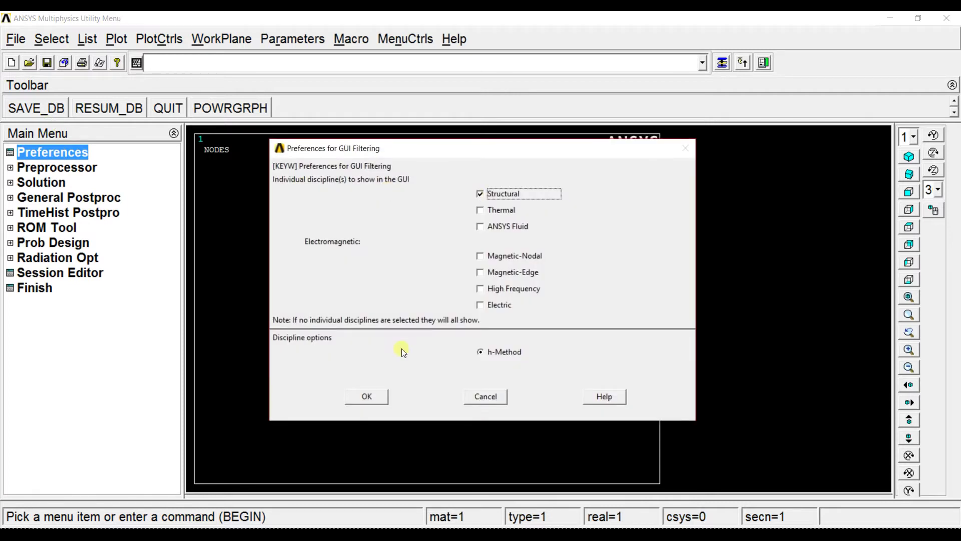
click(369, 397)
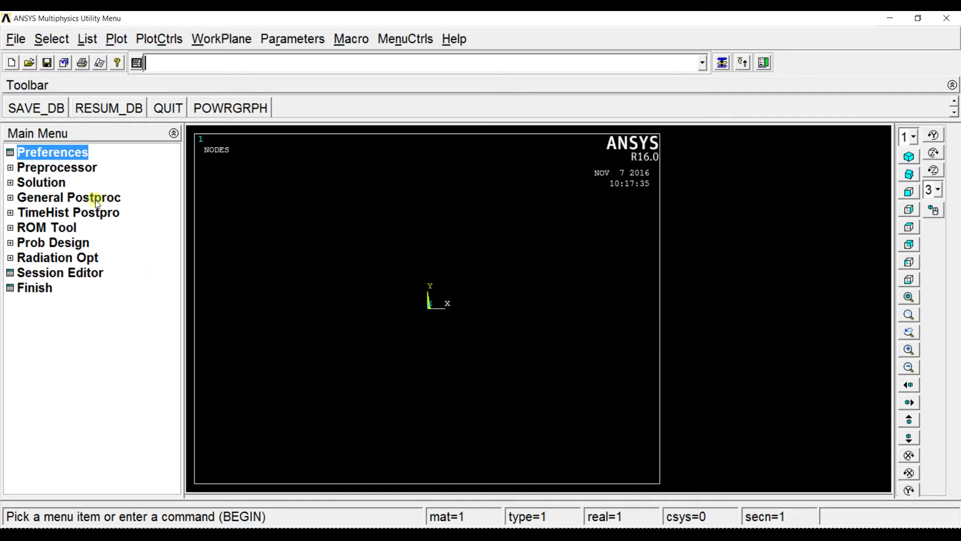
Add the Beam 2 node 188 element type with reference number 1
click(78, 170)
click(73, 184)
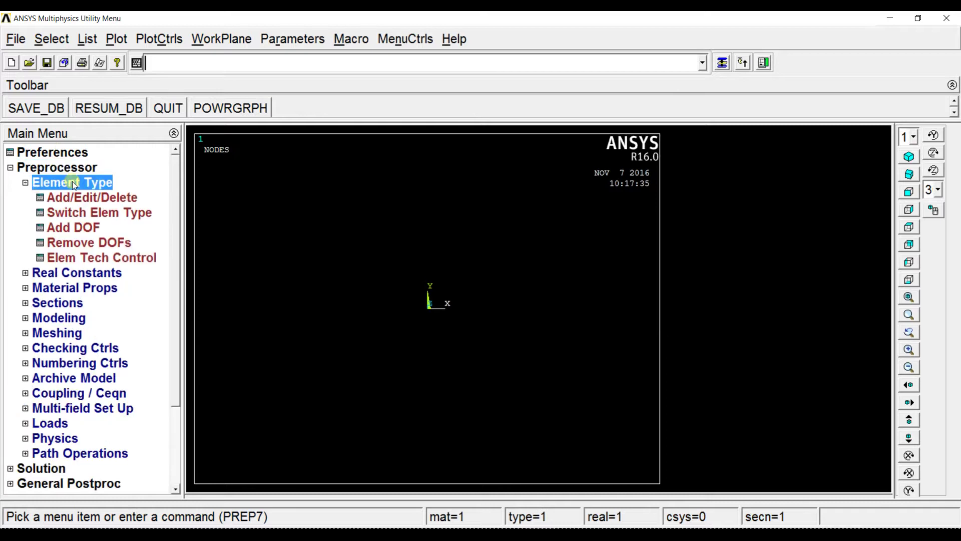
click(129, 200)
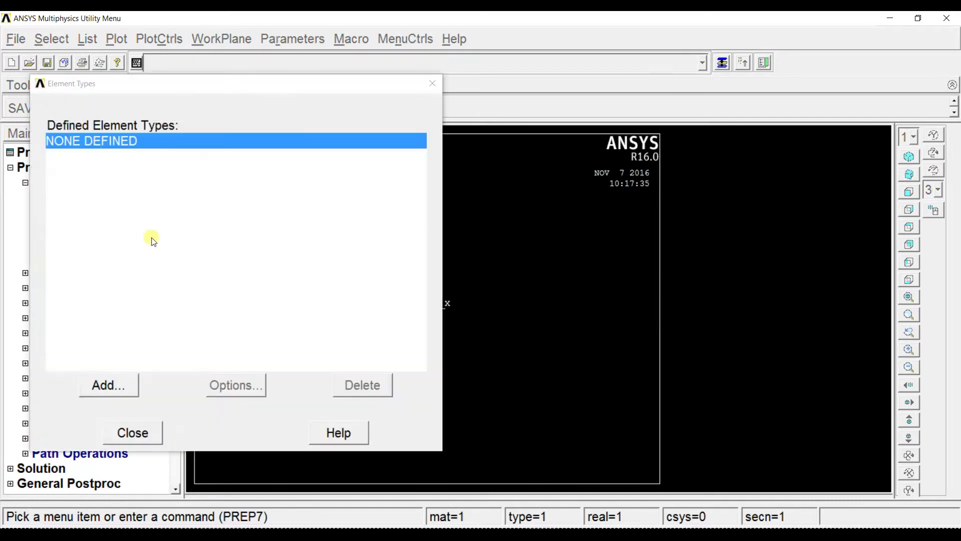
click(110, 385)
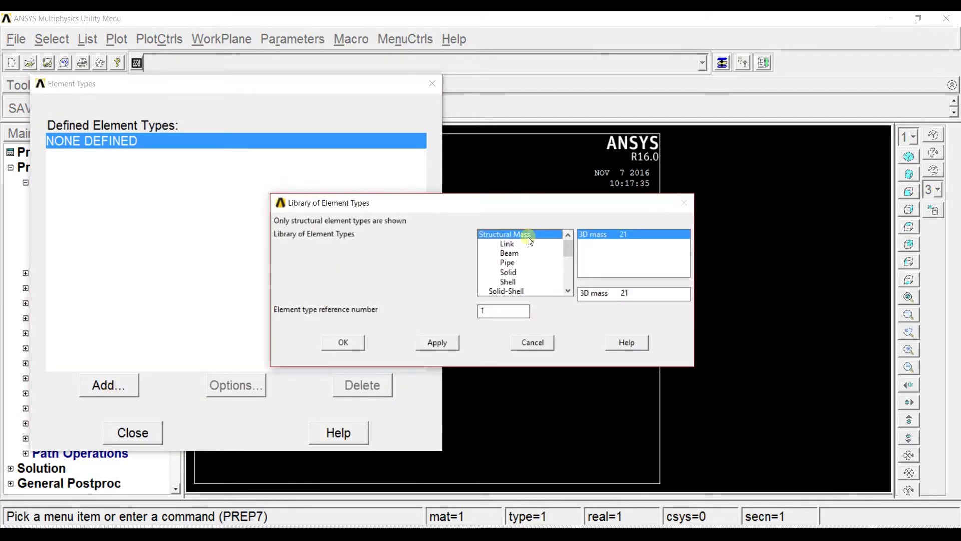
click(511, 253)
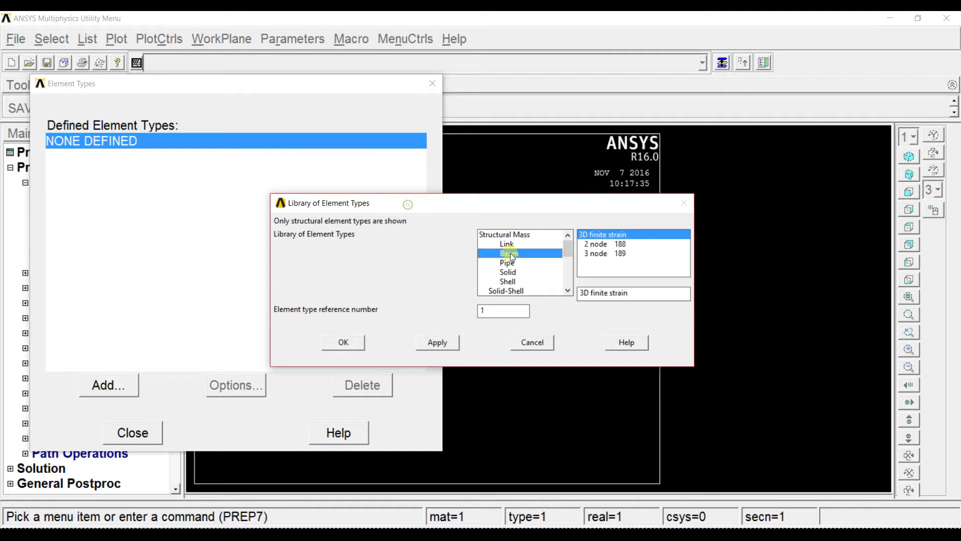
click(602, 245)
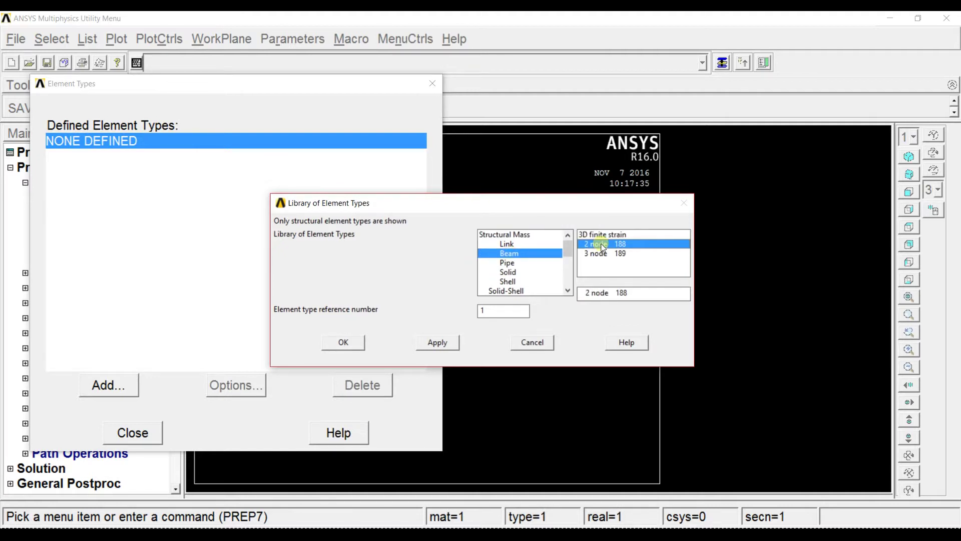
click(338, 346)
click(149, 433)
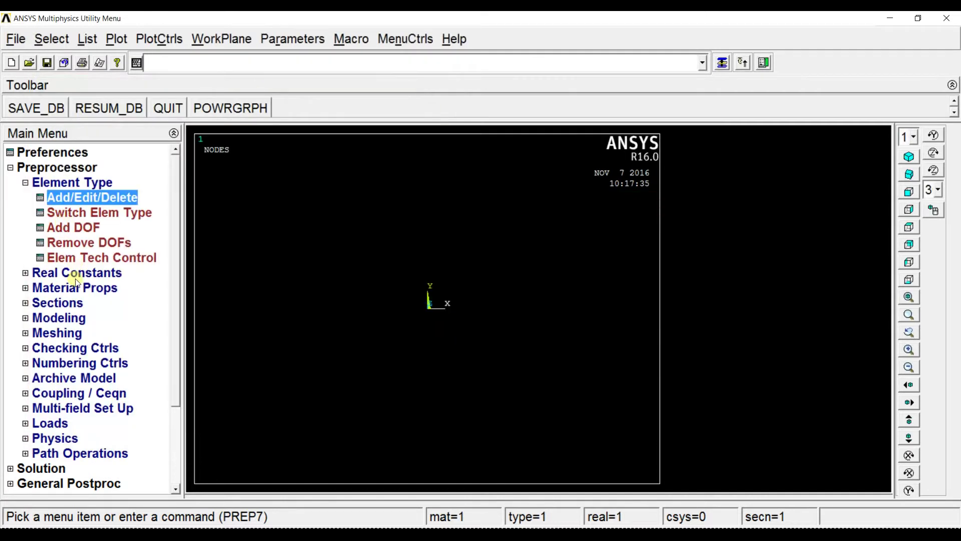
Define a structural linear elastic isotropic material for model 1 with EX 2e5 and PRXY 0.3
click(97, 294)
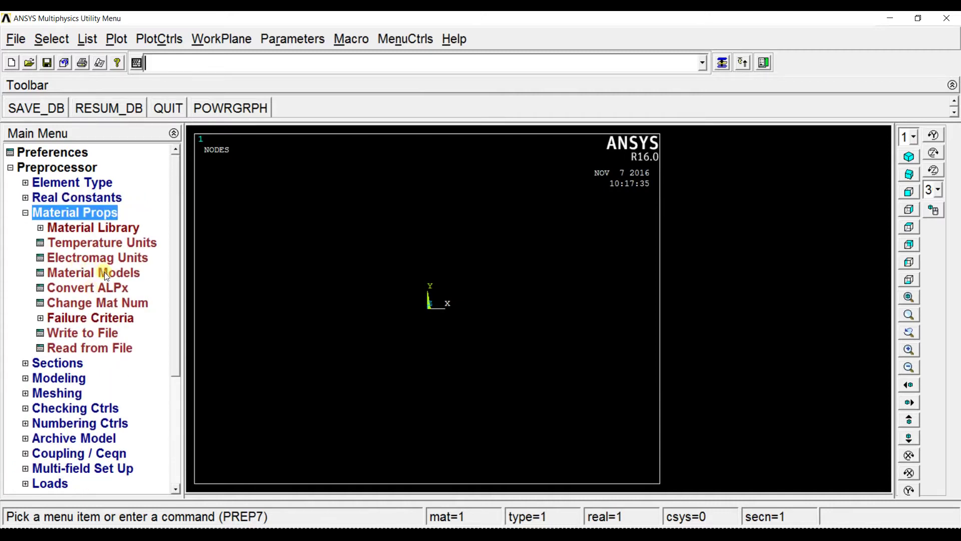
click(107, 274)
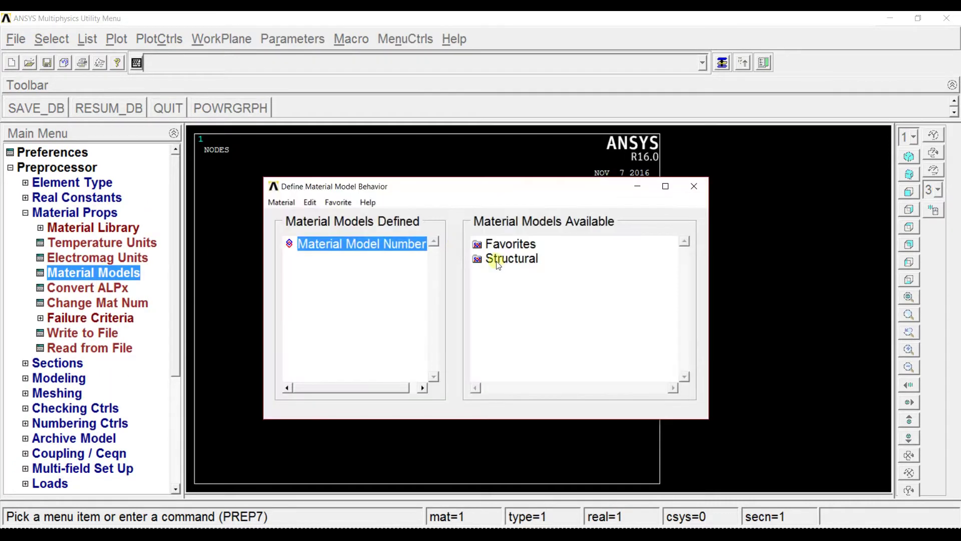
double_click(498, 263)
double_click(528, 273)
click(539, 288)
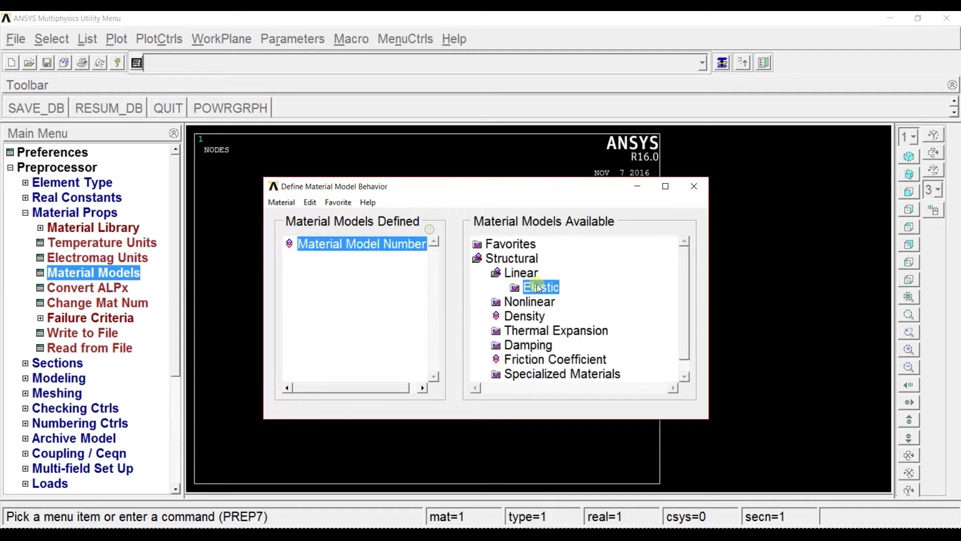
double_click(541, 288)
double_click(551, 301)
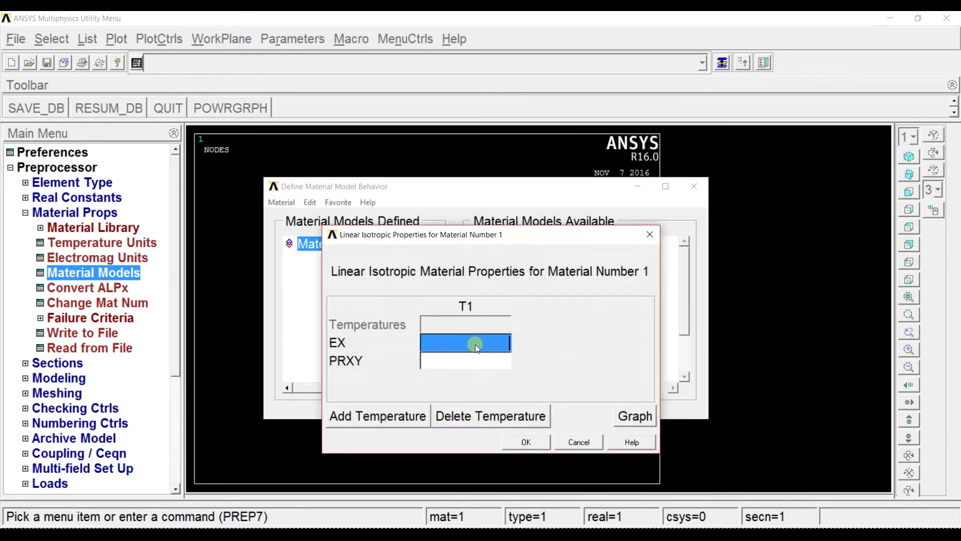
text(2e5)
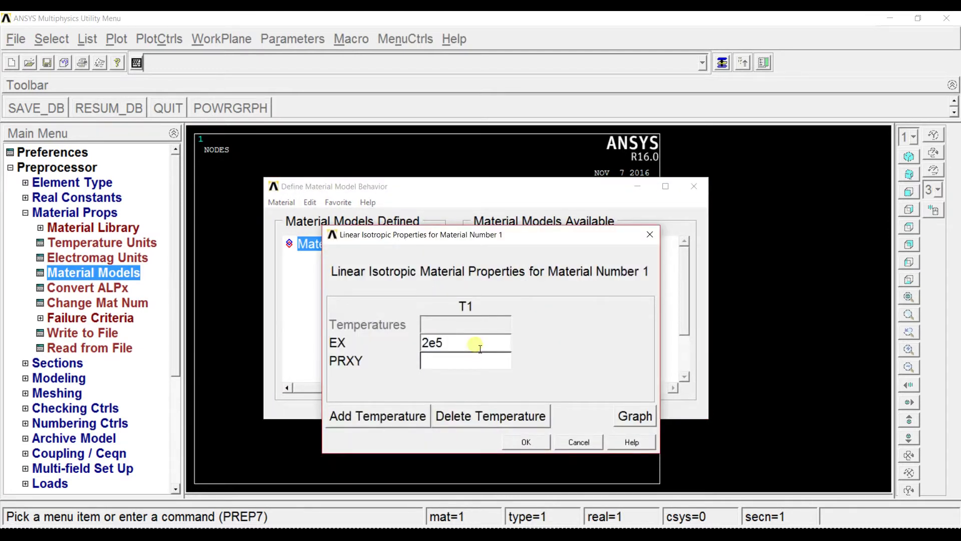
click(470, 363)
text(0.3)
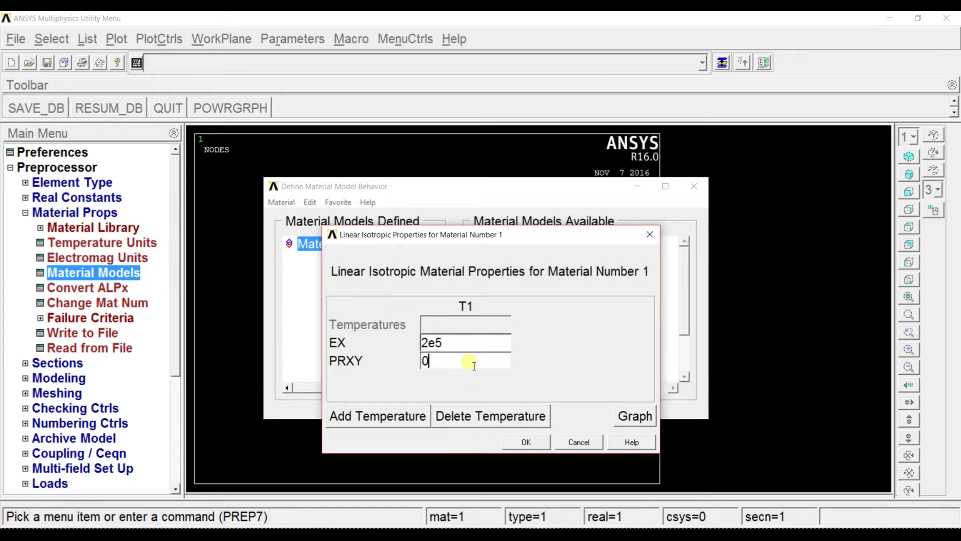
click(524, 443)
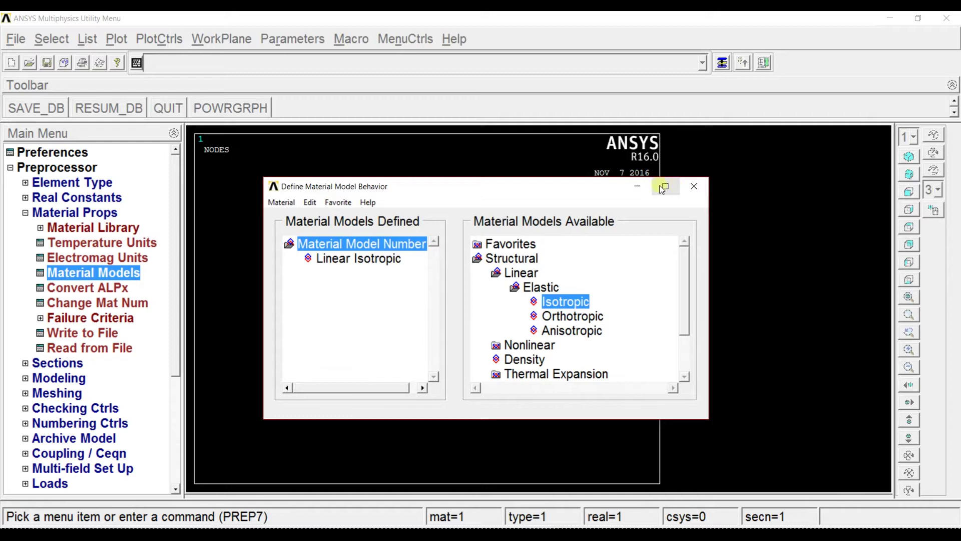
click(693, 186)
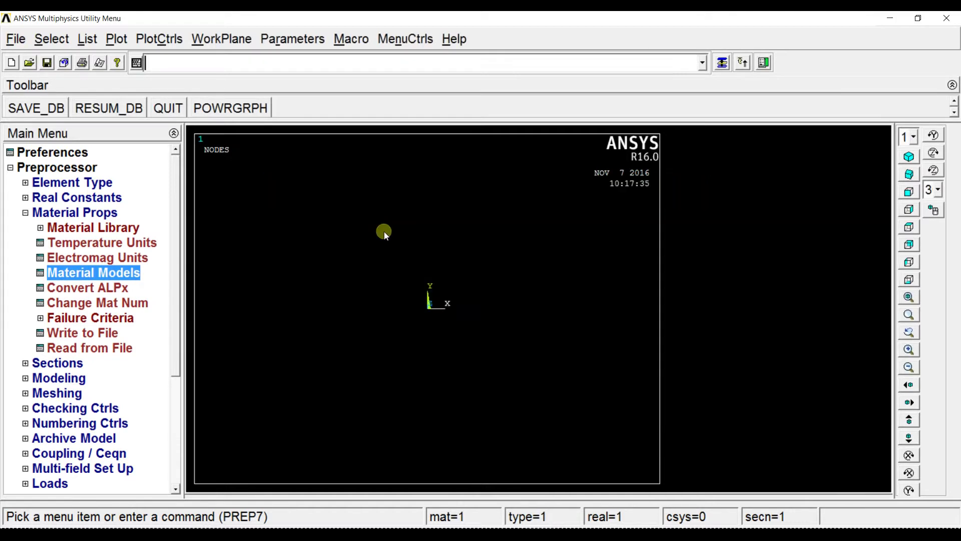
Define a rectangular common beam section with ID 1, B 10 and H 10, and preview its properties
click(58, 362)
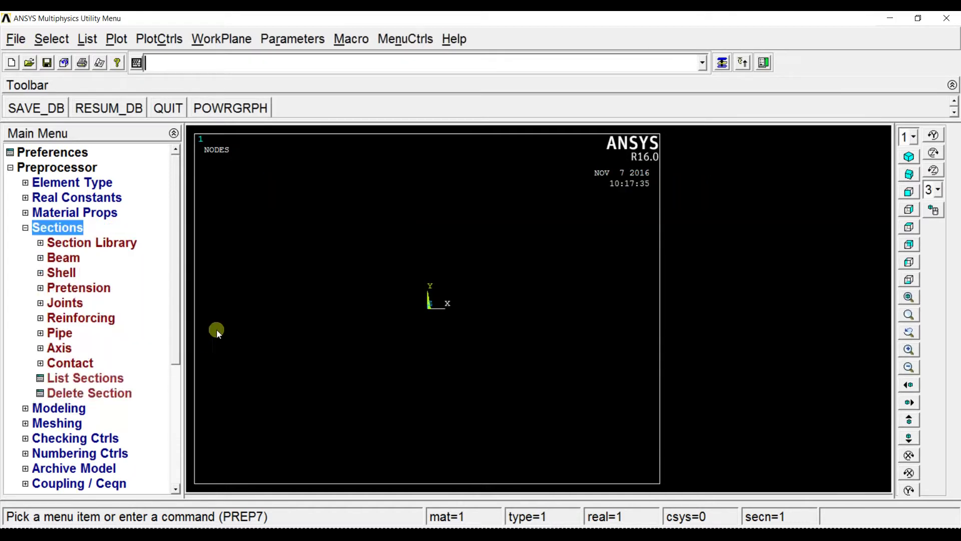
click(61, 258)
click(63, 276)
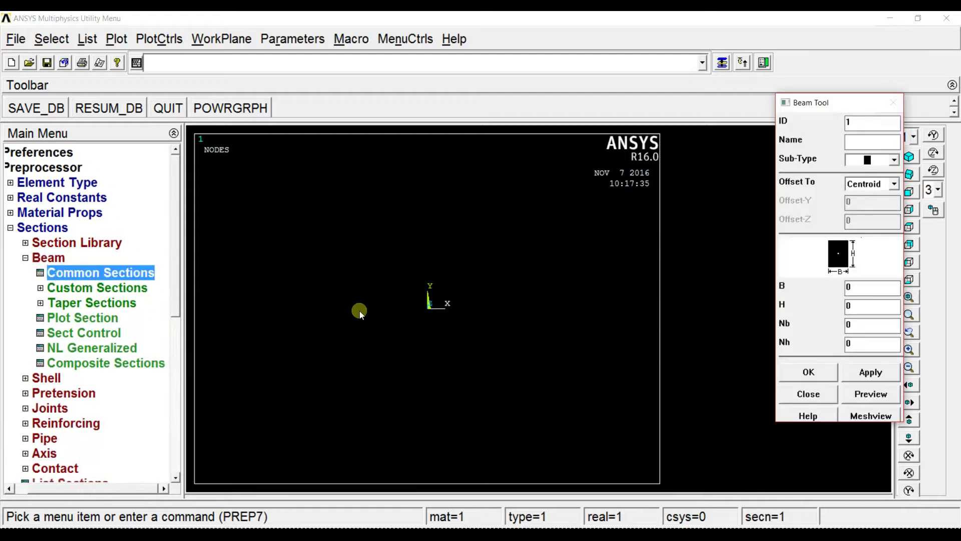
double_click(856, 295)
key(BackSpace)
text(10)
click(858, 395)
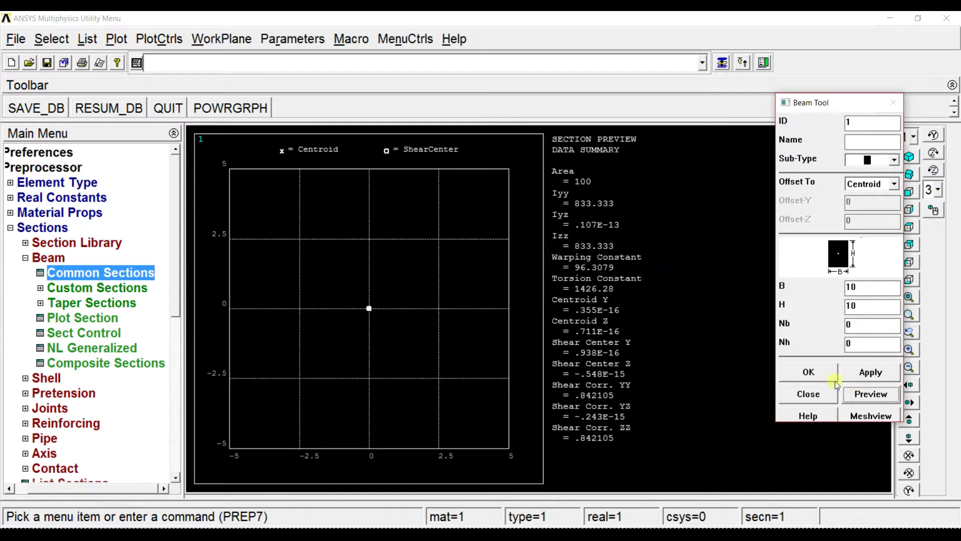
click(820, 373)
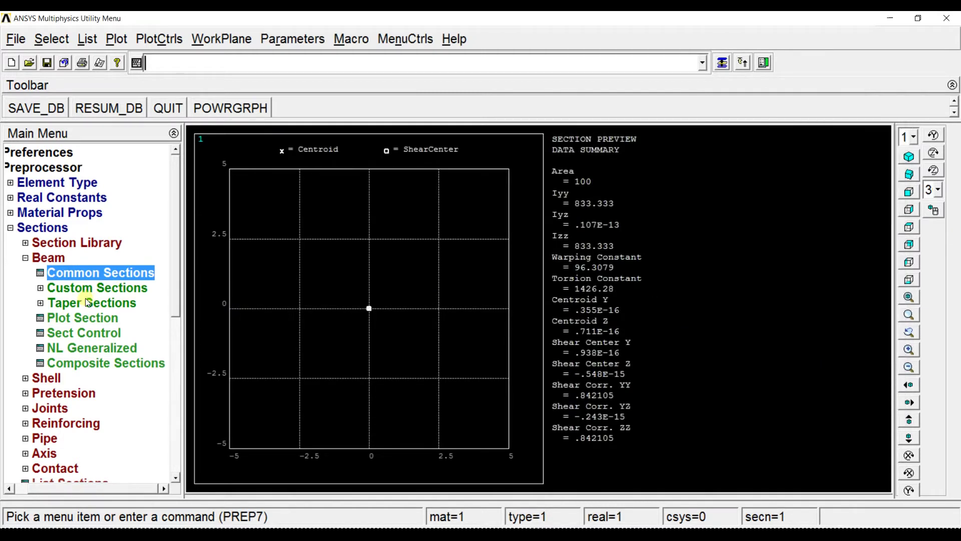
click(25, 257)
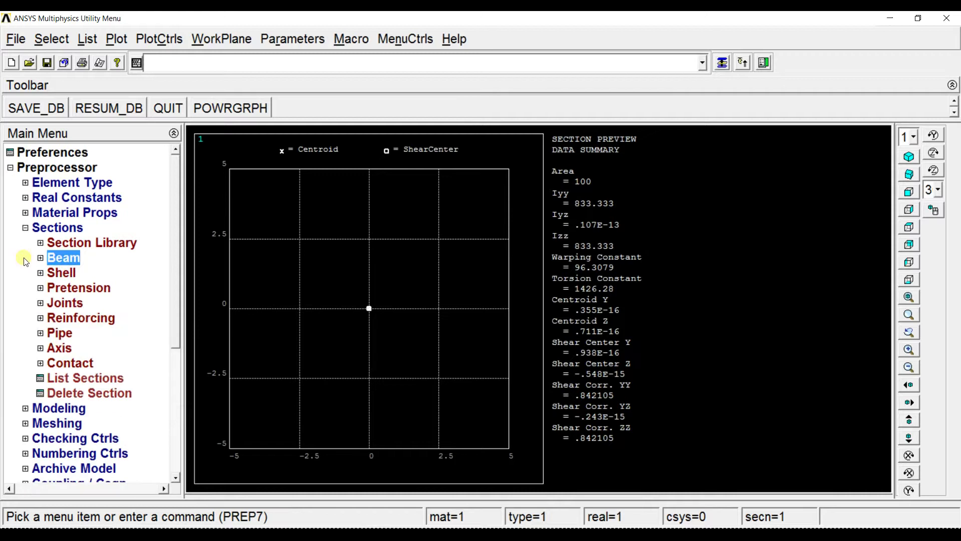
Create keypoint 1 at the origin and keypoint 2 at X 300 in the active coordinate system
click(67, 411)
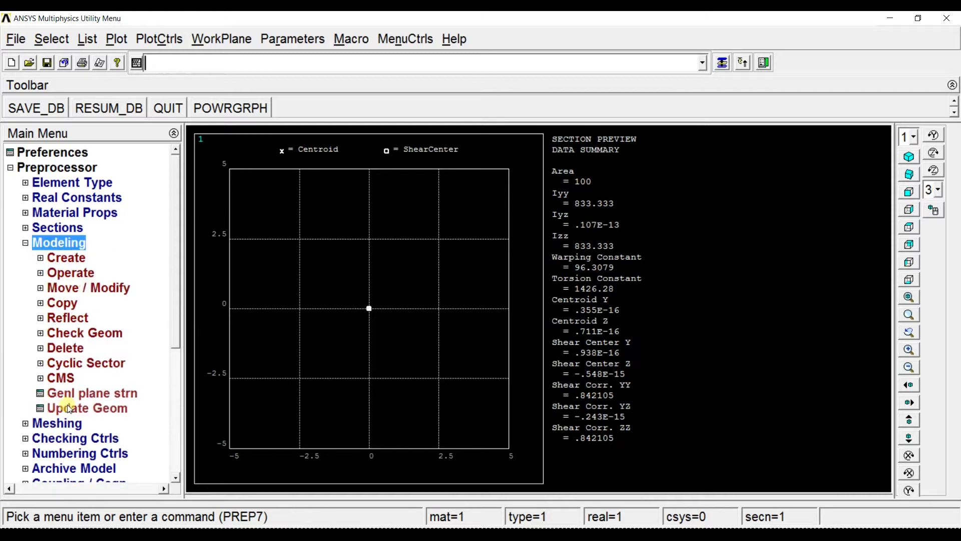
click(69, 262)
click(74, 273)
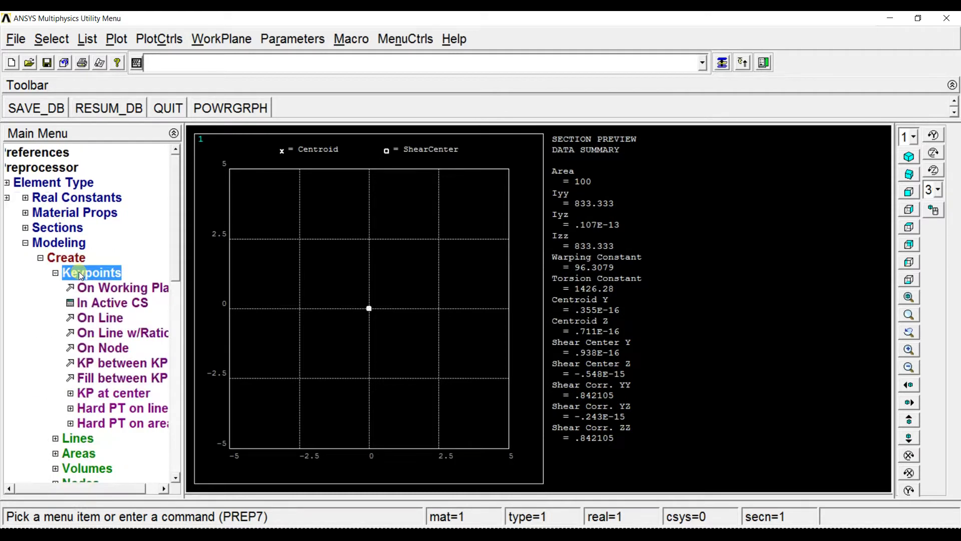
click(94, 302)
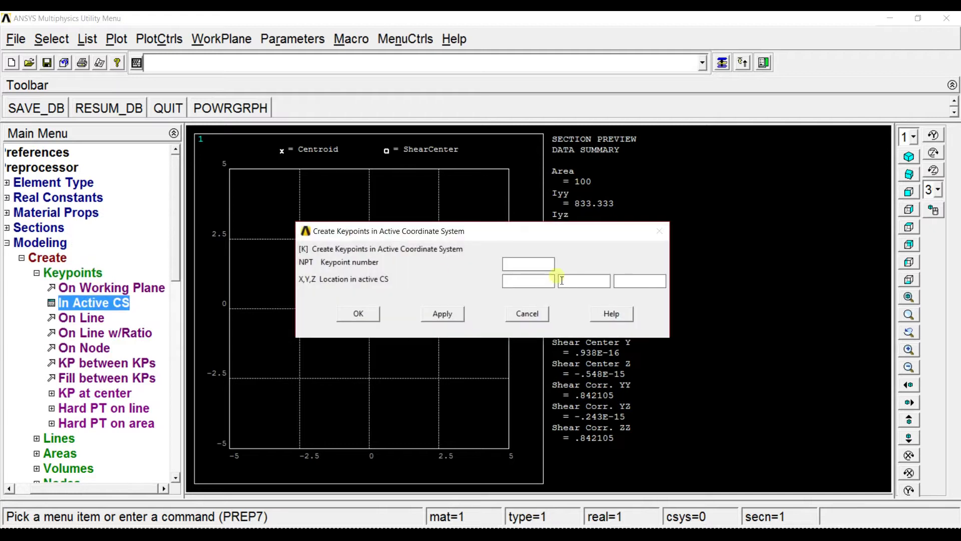
text(1)
click(443, 313)
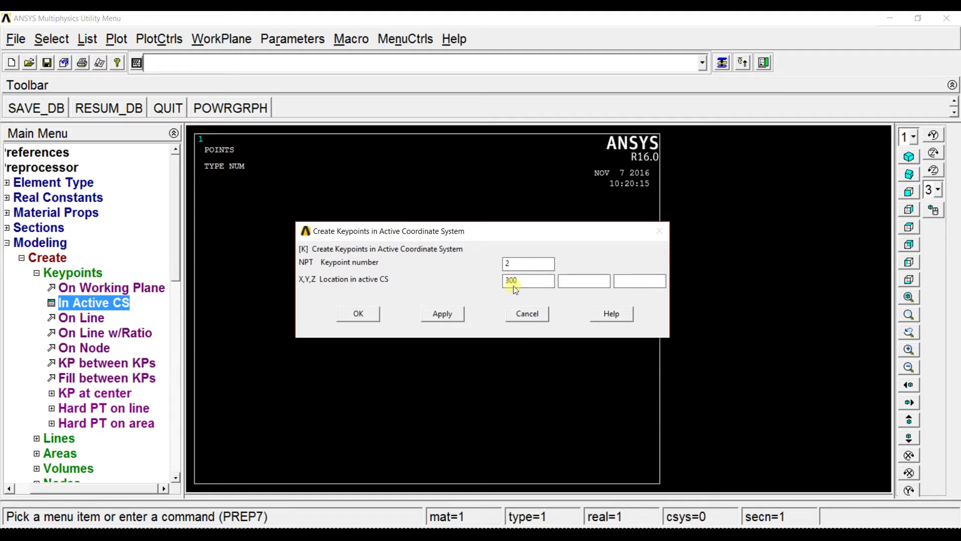
click(443, 313)
Create keypoint 3 at the end of the beam's 0.40 m loaded span and keypoint 4 at X 1000
click(511, 282)
click(443, 313)
click(515, 269)
click(511, 280)
text(1000)
click(346, 314)
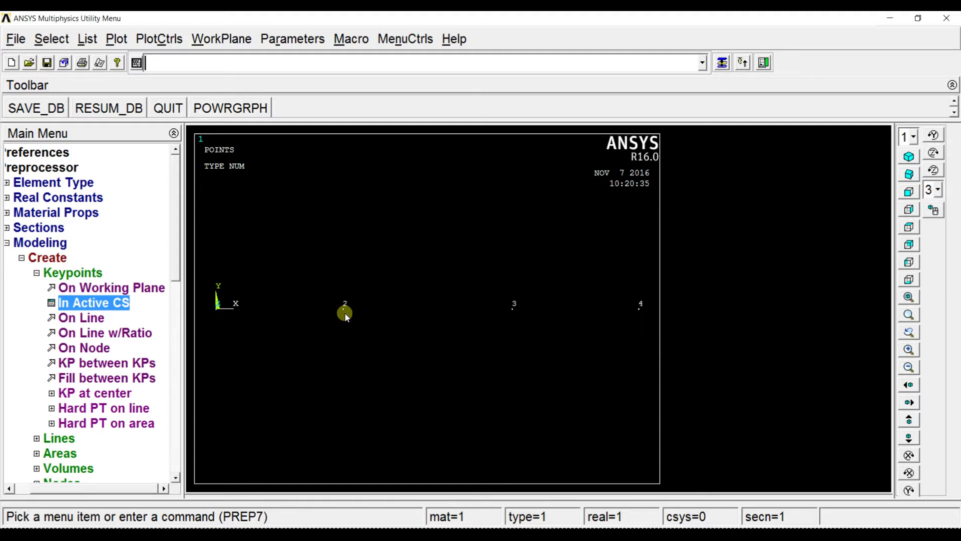
Create straight lines joining keypoints 1 to 2, 2 to 3, and 3 to 4
click(63, 273)
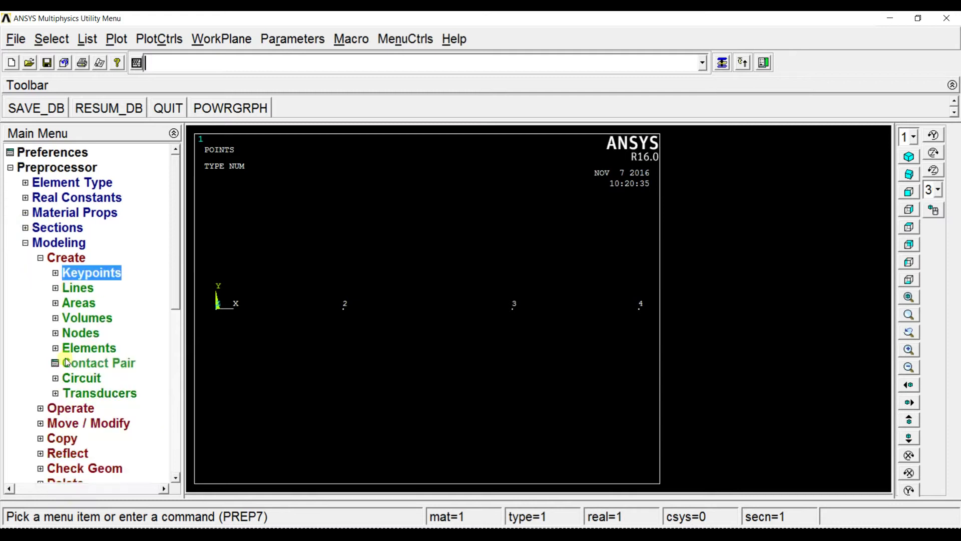
click(82, 287)
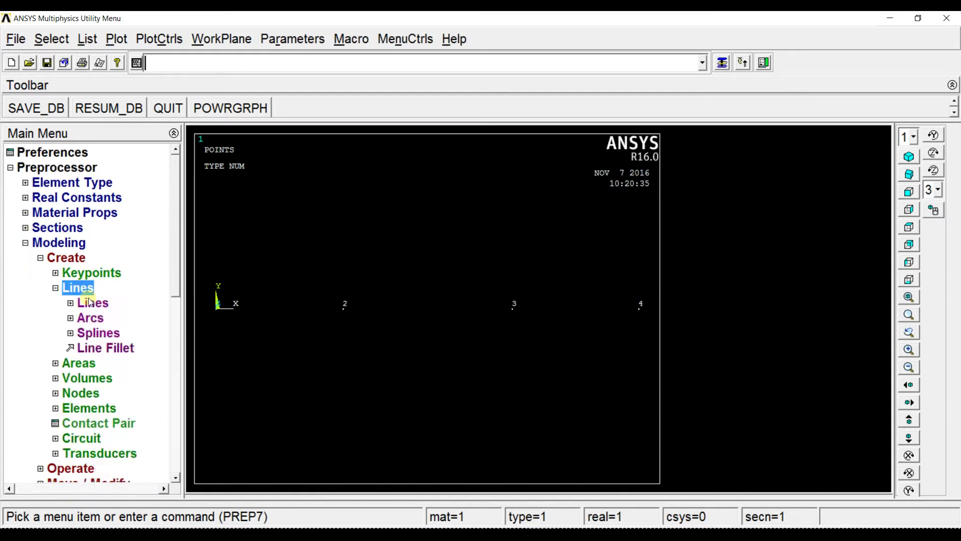
click(90, 302)
click(103, 318)
click(217, 303)
click(301, 303)
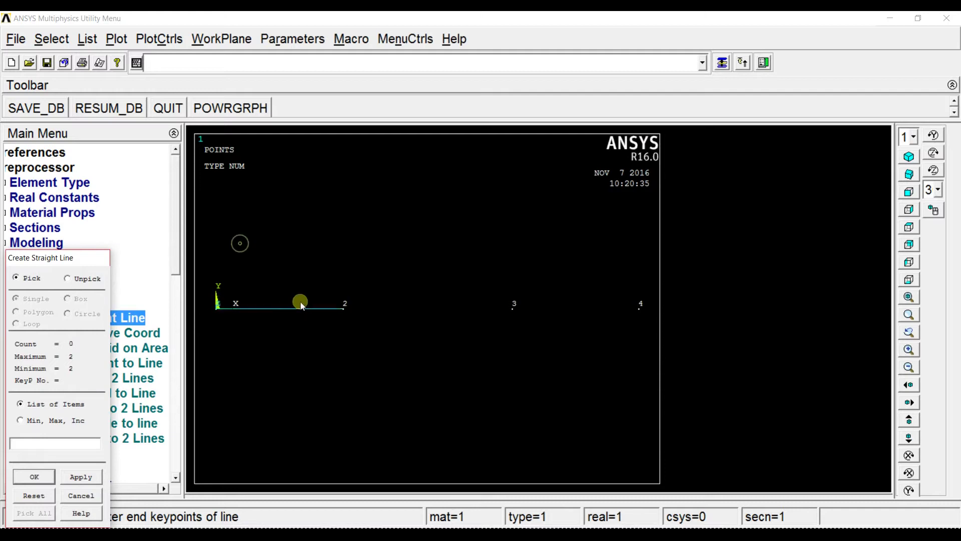
click(344, 307)
click(526, 309)
click(636, 306)
click(34, 477)
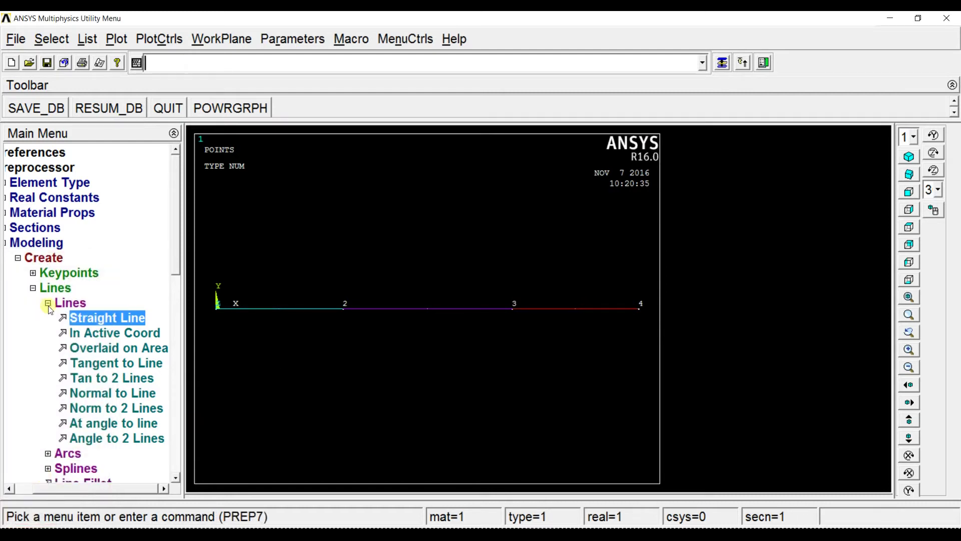
click(48, 304)
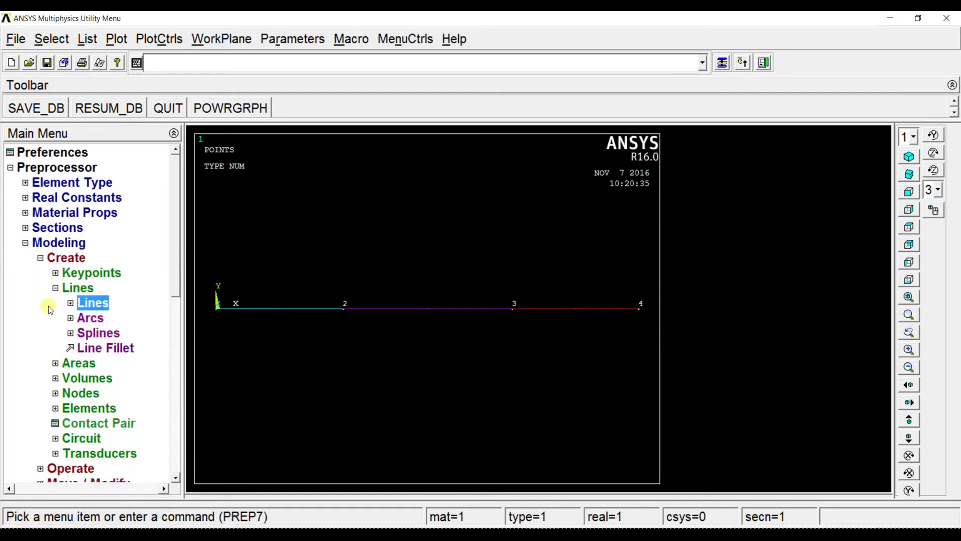
Set the number of element divisions to 4 on all lines of the beam
click(25, 243)
click(48, 255)
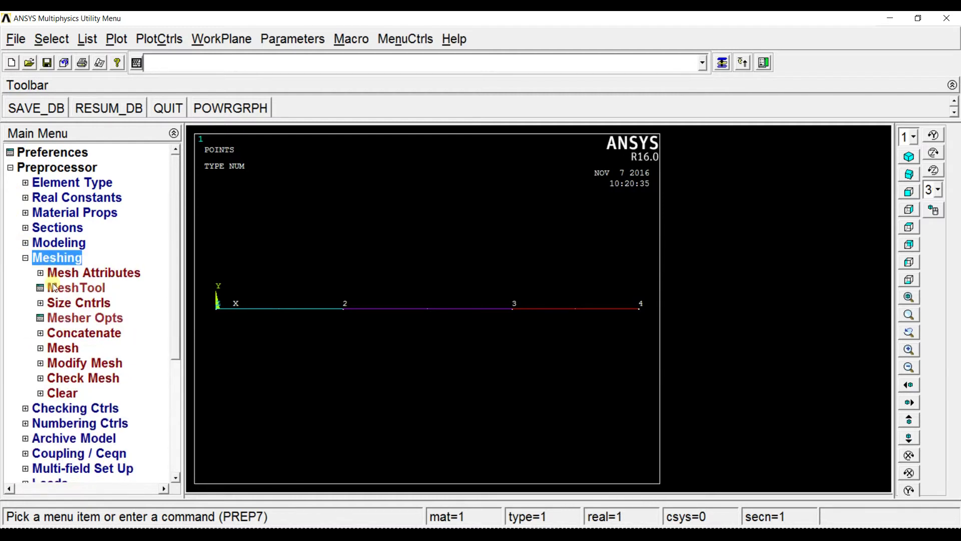
click(55, 300)
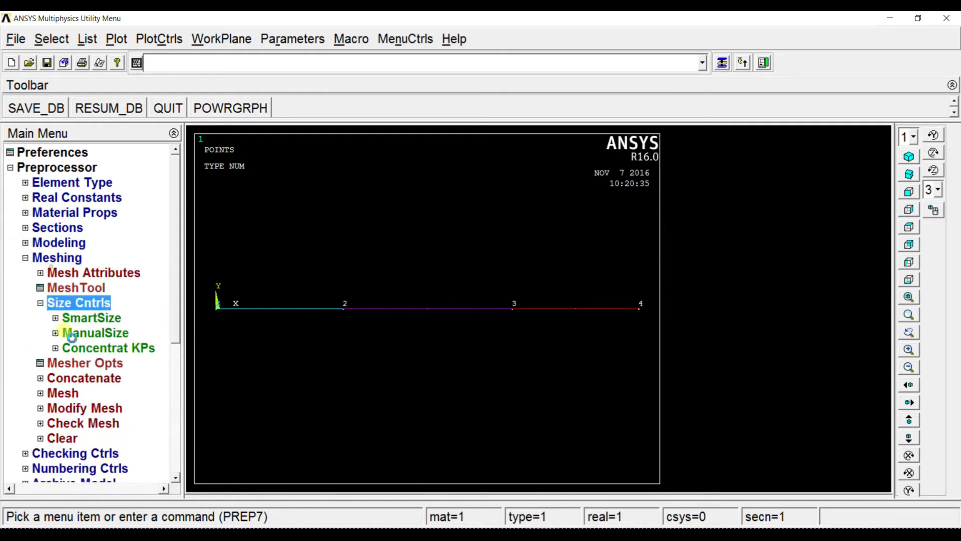
click(72, 335)
click(89, 379)
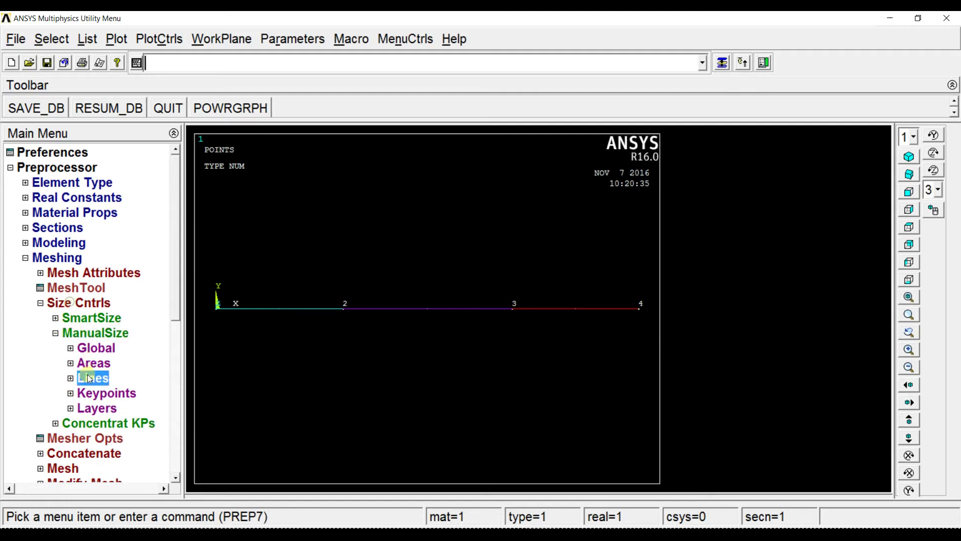
click(102, 393)
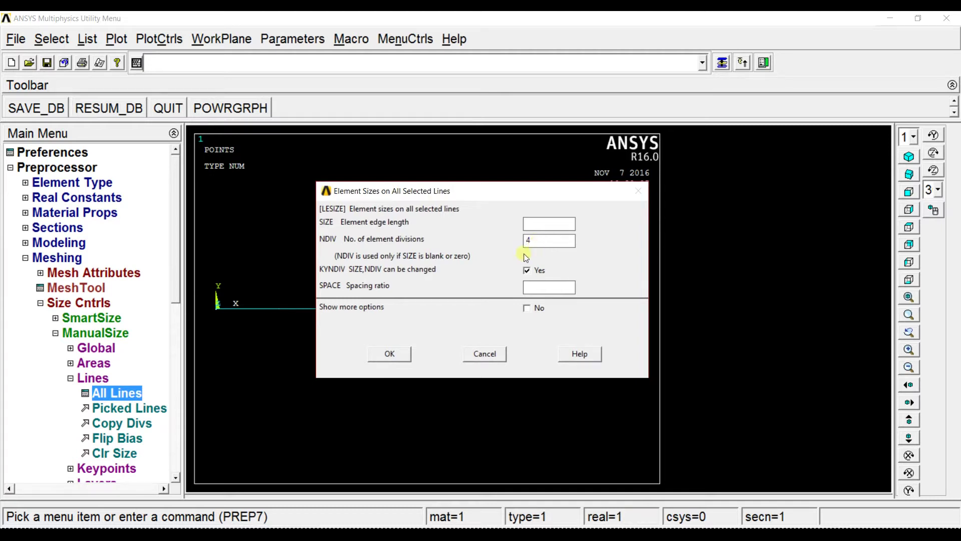
click(388, 353)
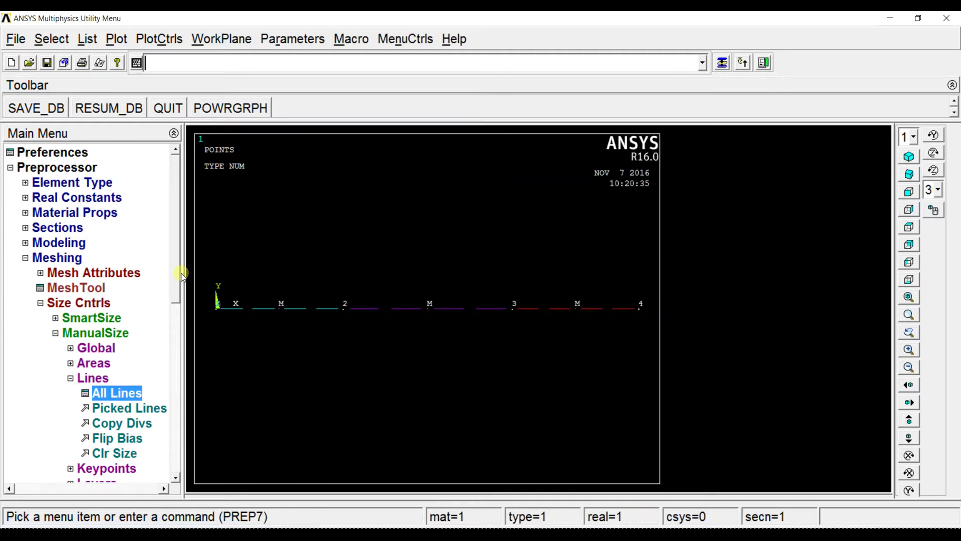
Mesh all three beam lines together with line elements
drag(177, 281, 178, 313)
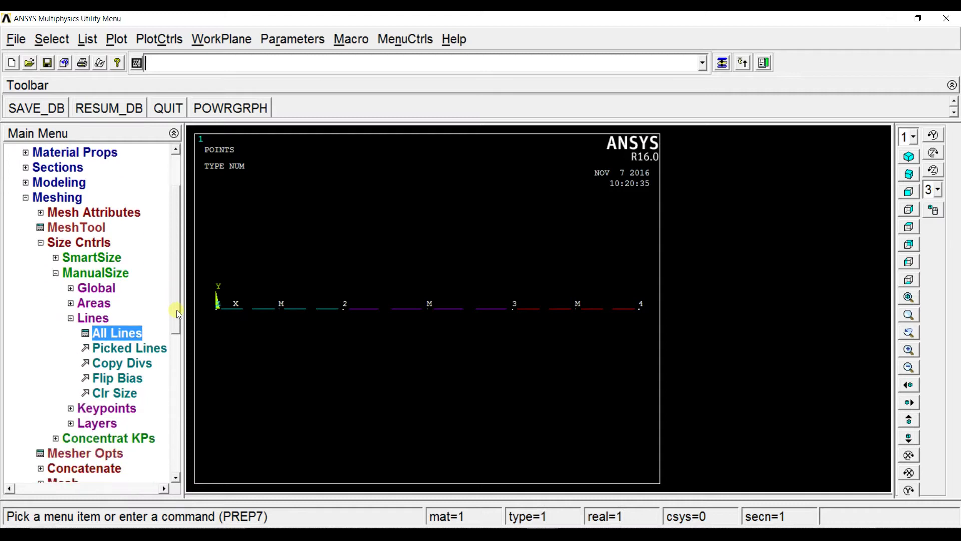
click(41, 244)
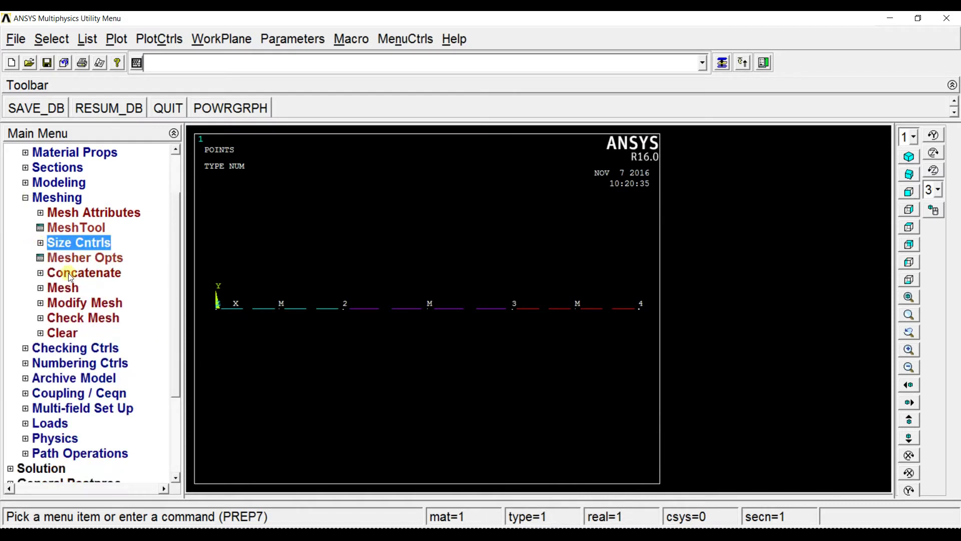
click(70, 288)
click(84, 319)
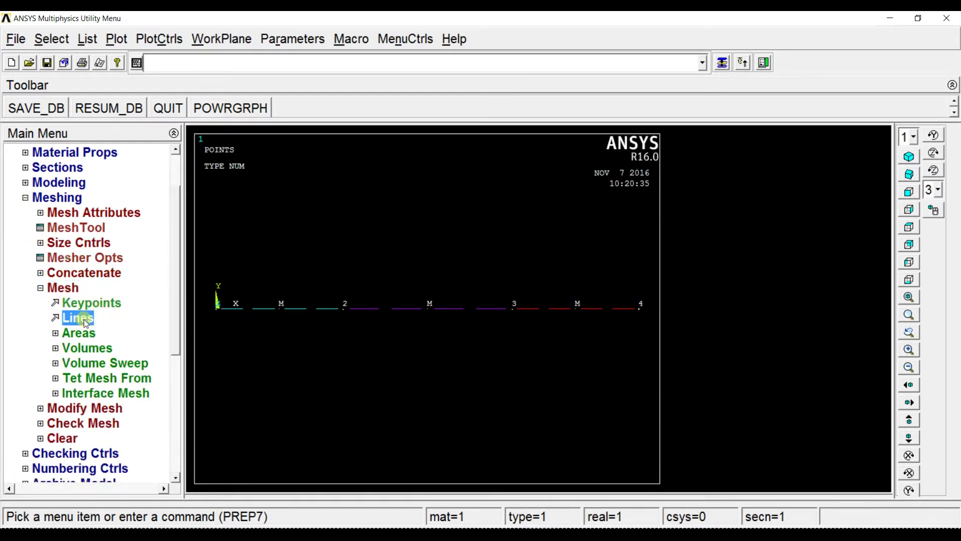
click(68, 298)
drag(227, 280, 646, 337)
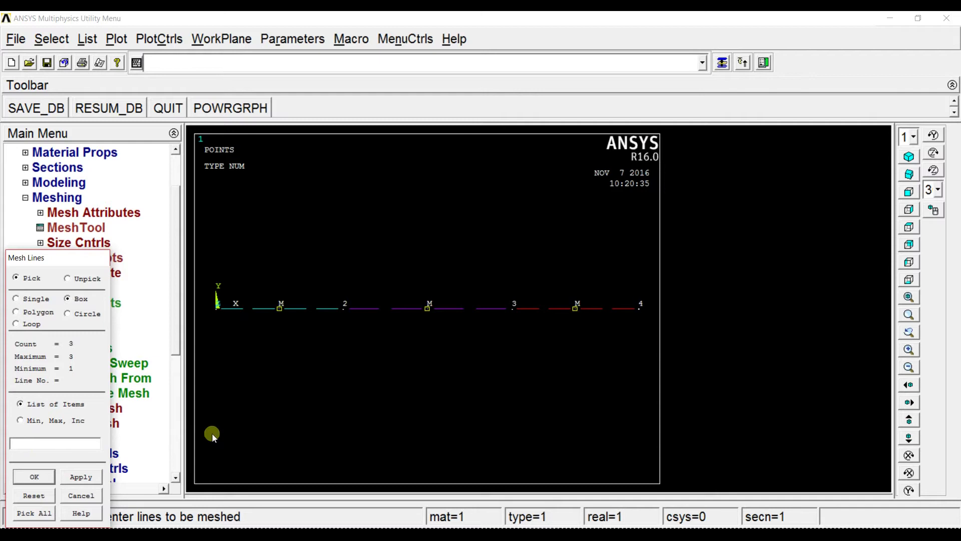
click(34, 476)
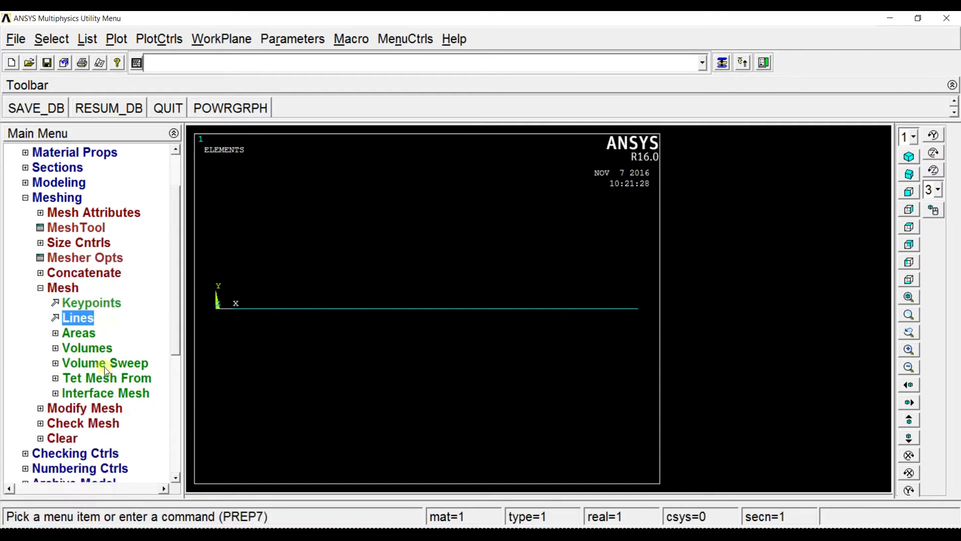
Turn on element numbers in the plot numbering controls and replot the beam
click(160, 39)
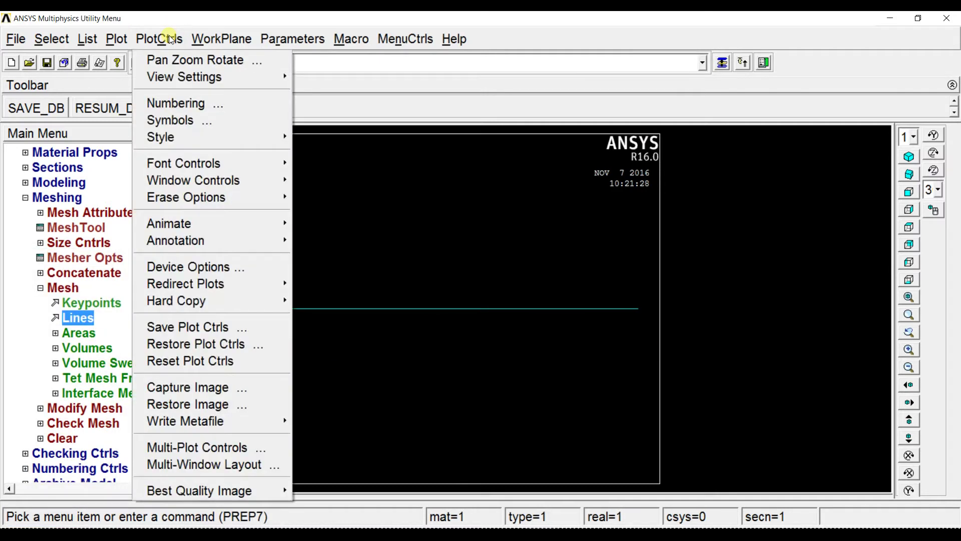
click(206, 104)
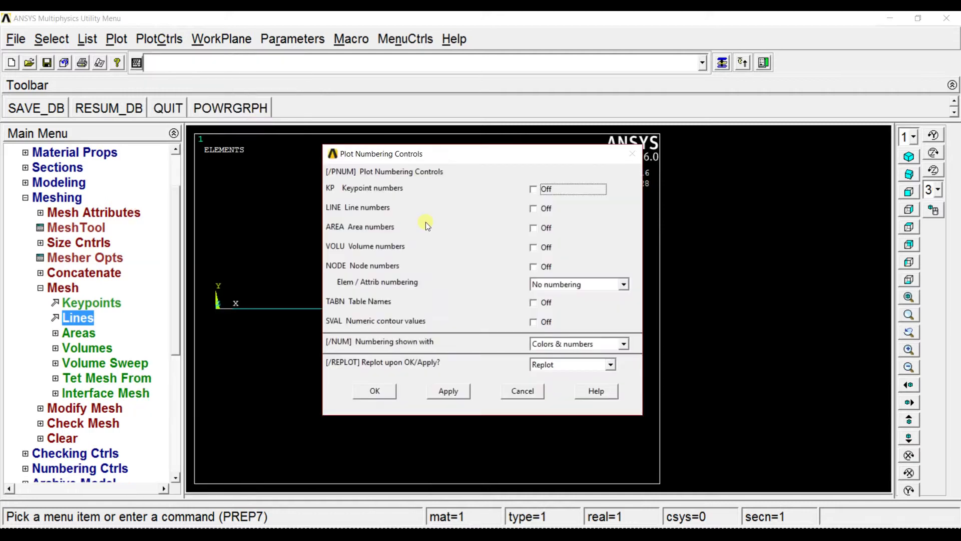
click(555, 293)
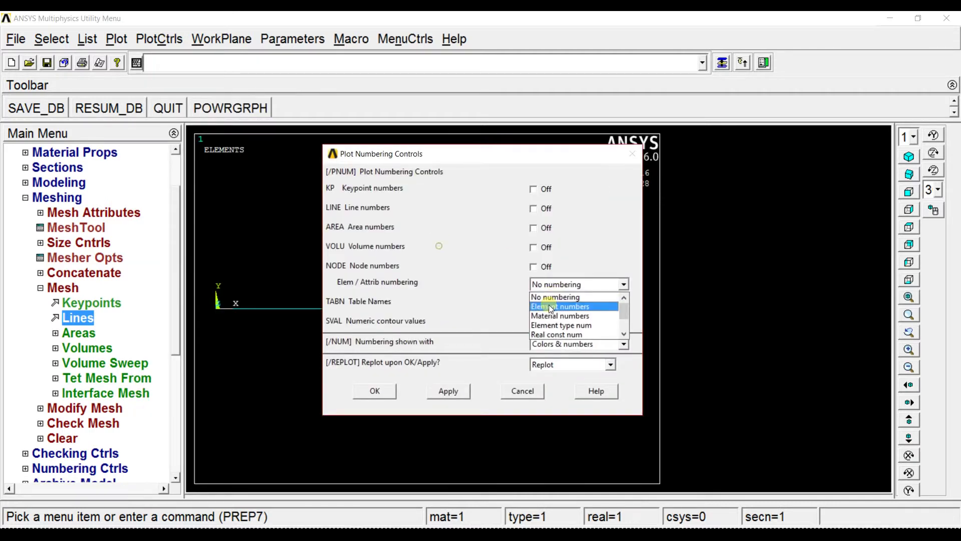
click(549, 303)
click(377, 391)
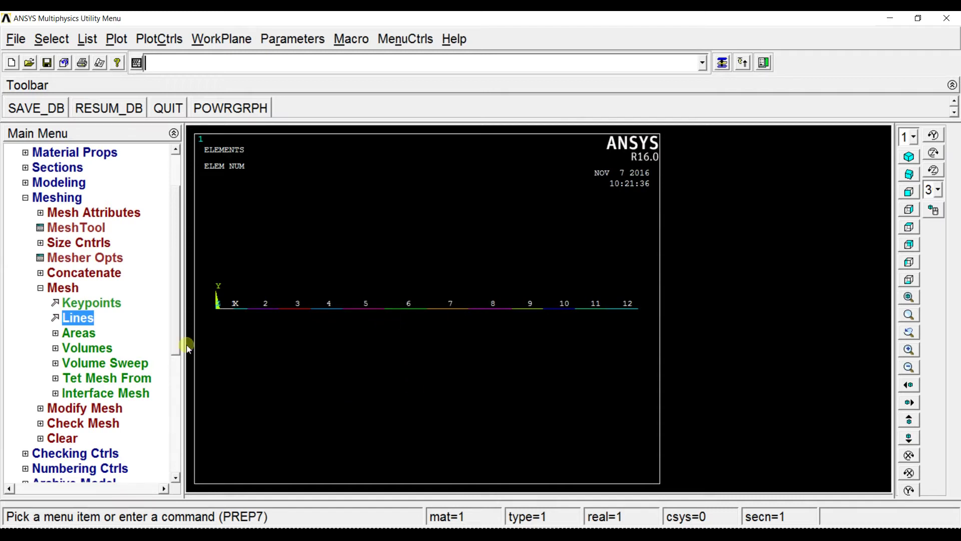
Define a new analysis of type Static for the beam
click(42, 290)
click(40, 288)
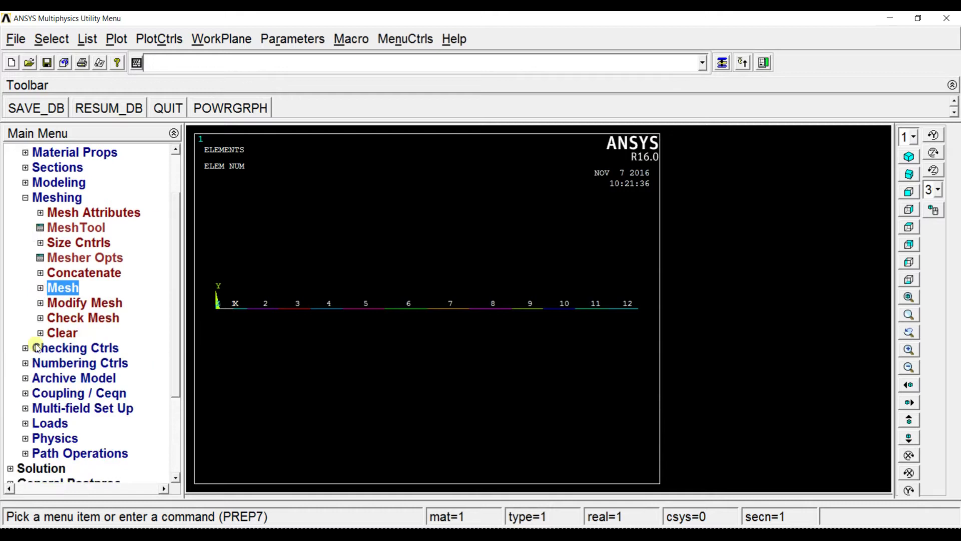
drag(174, 278, 170, 322)
click(46, 350)
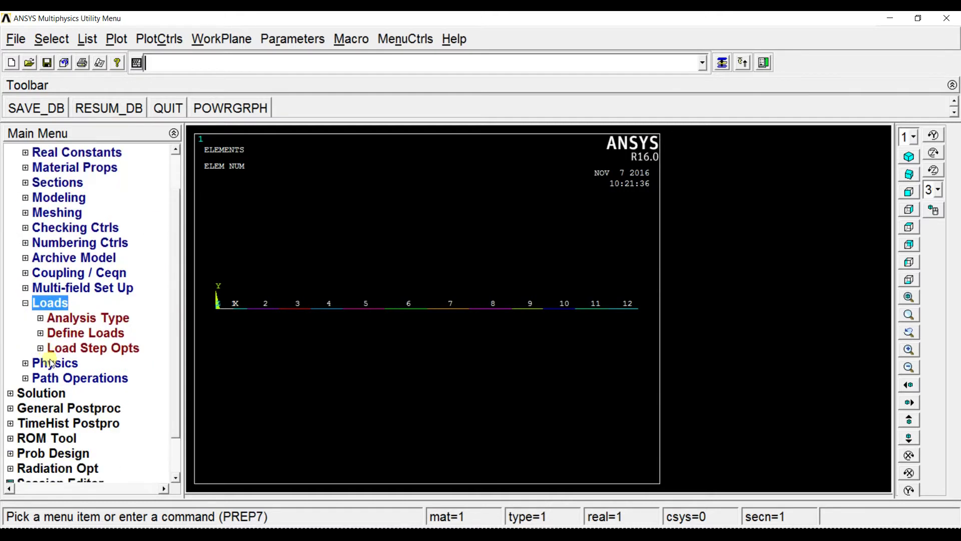
click(62, 318)
click(125, 334)
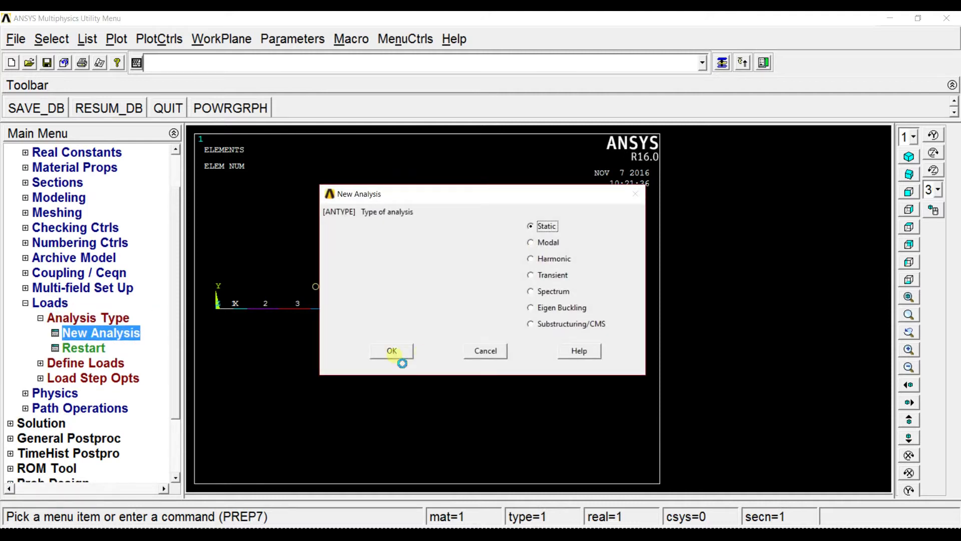
click(393, 351)
Constrain UX, UY, UZ, ROTX and ROTY at the keypoint at the beam's origin end, leaving ROTZ free
click(80, 364)
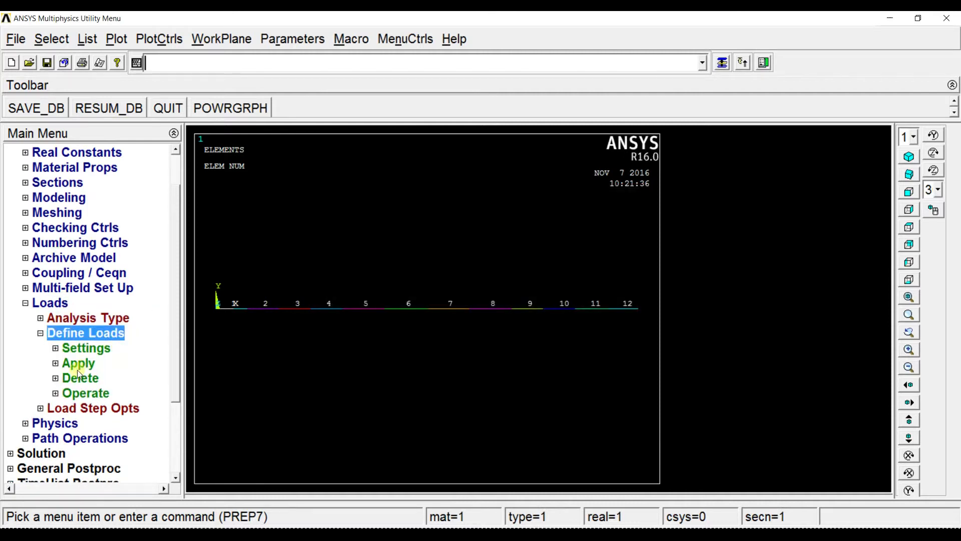
click(81, 363)
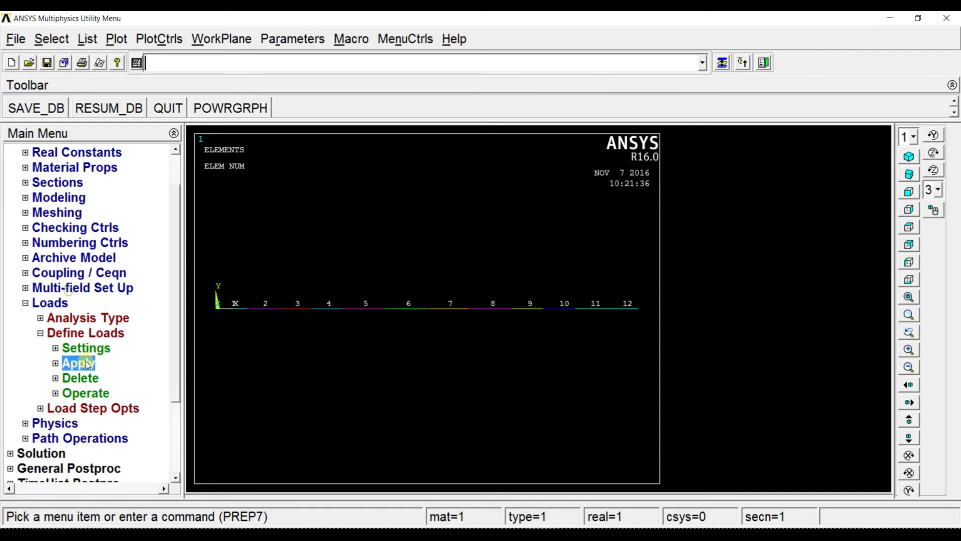
click(96, 379)
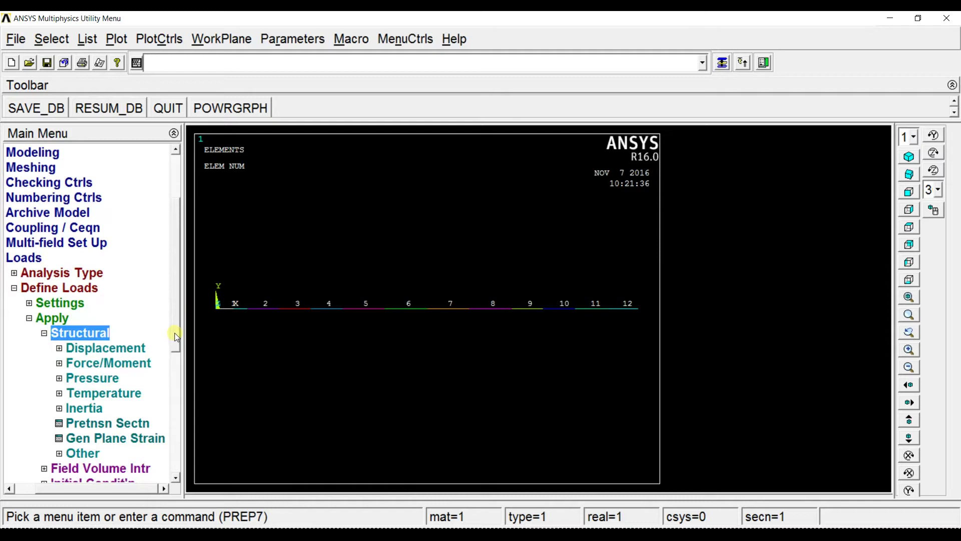
click(125, 348)
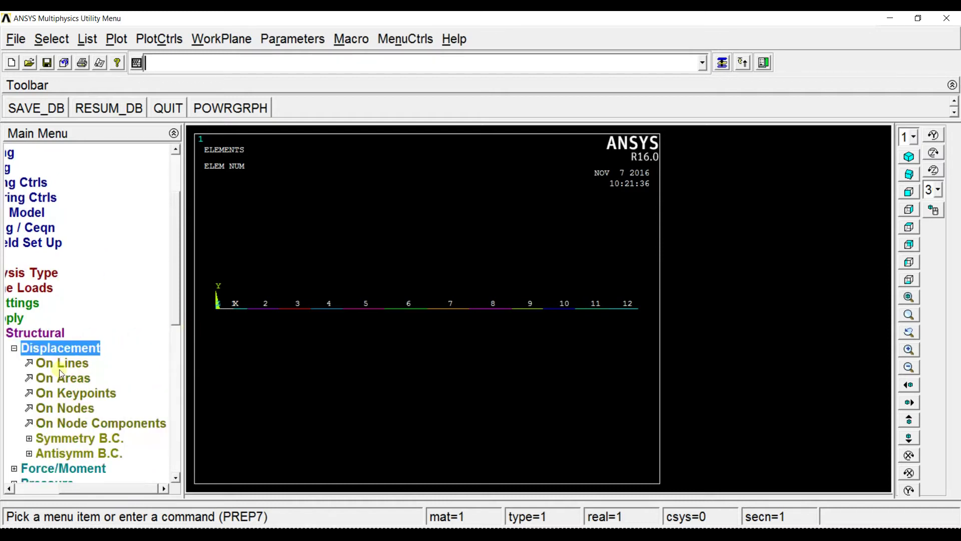
click(62, 393)
click(214, 313)
click(34, 477)
mouse_move(538, 234)
mouse_down()
mouse_move(536, 258)
mouse_move(549, 249)
mouse_up()
click(375, 357)
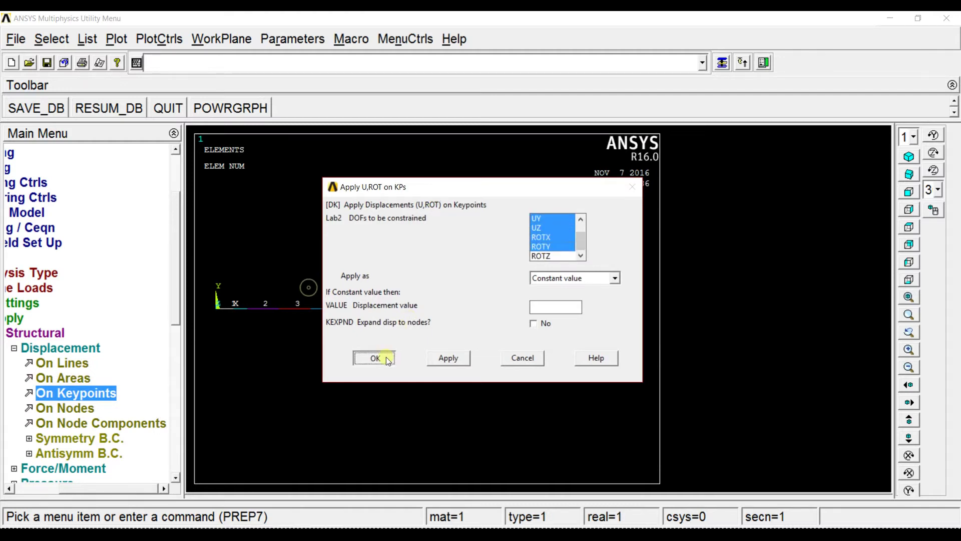
Constrain only UY at keypoint 4 at the far end of the beam
click(90, 393)
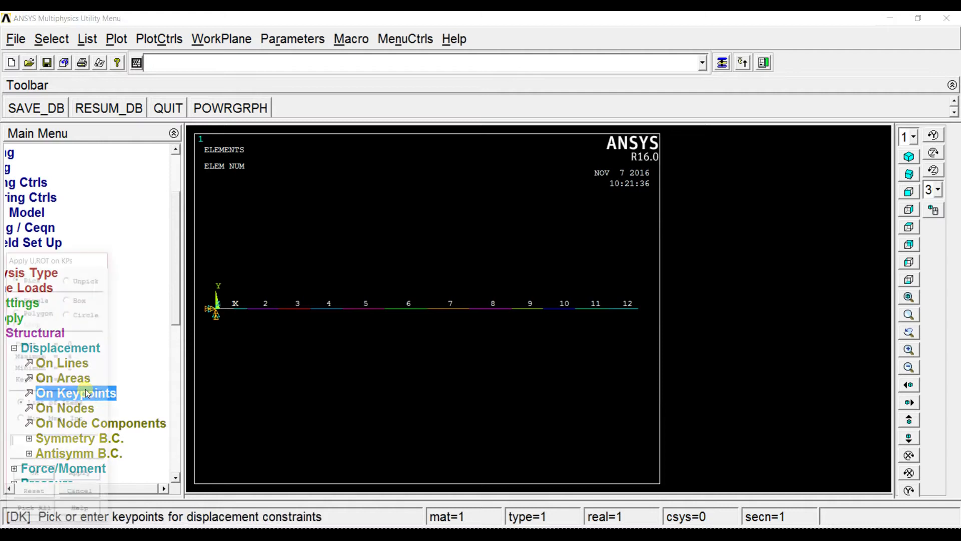
click(641, 308)
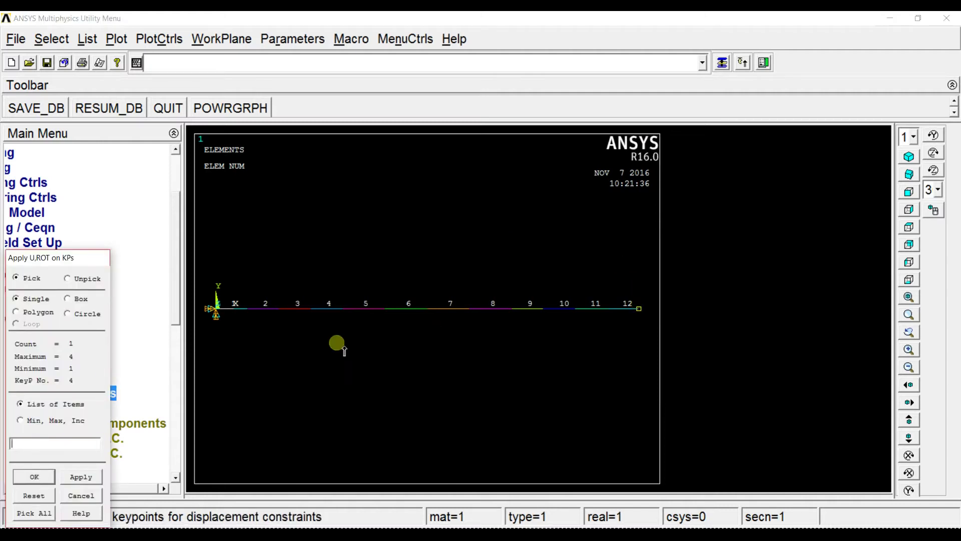
click(25, 474)
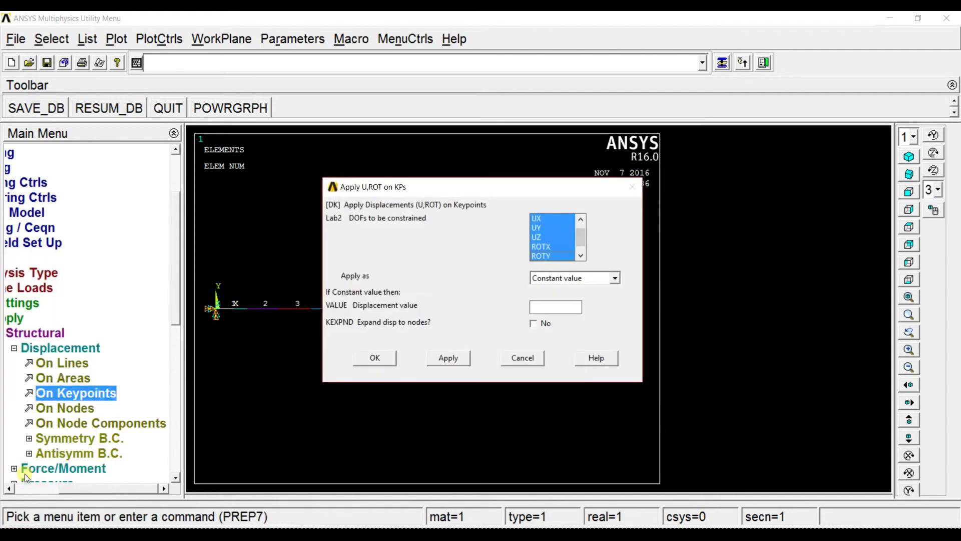
click(538, 255)
click(538, 247)
click(539, 238)
click(547, 218)
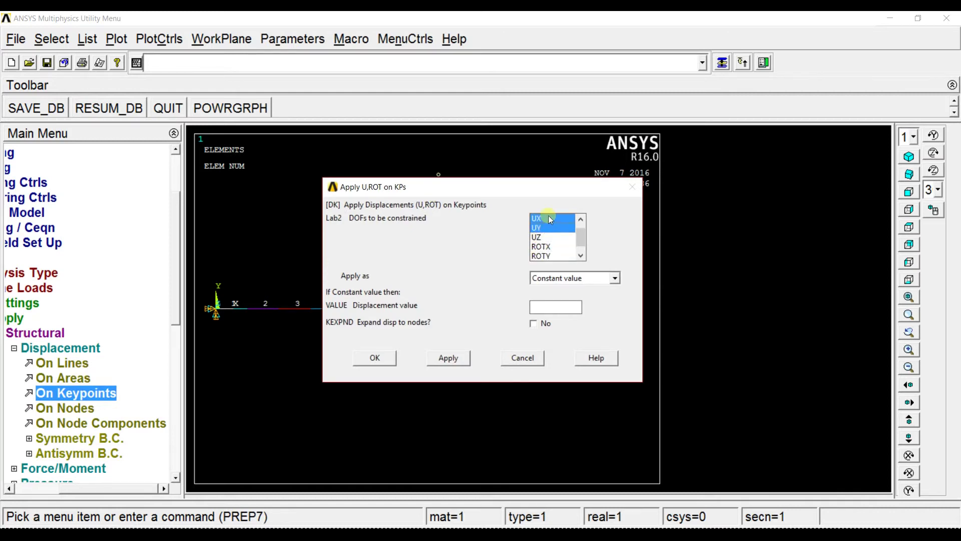
click(370, 361)
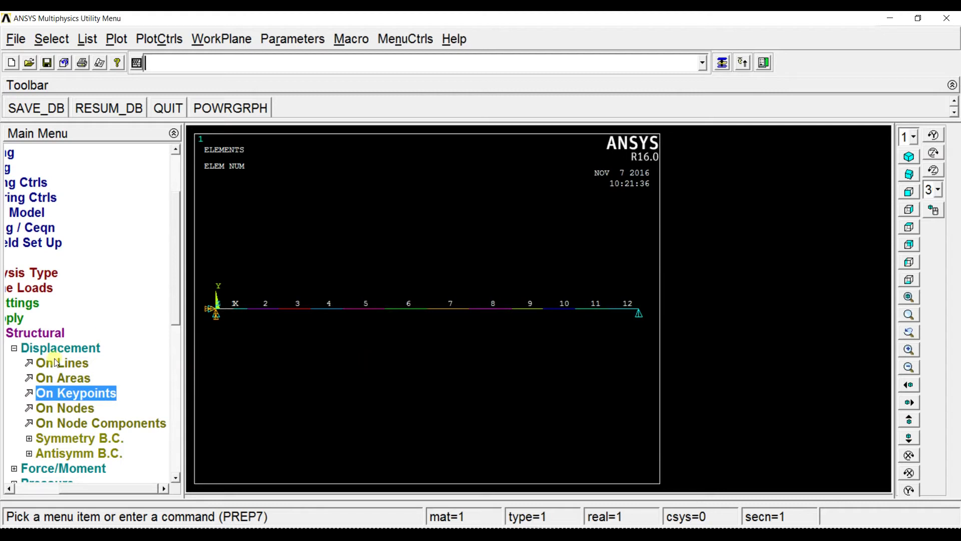
Apply a constant MZ moment of 0.02 at keypoint 3, between elements 8 and 9
click(57, 471)
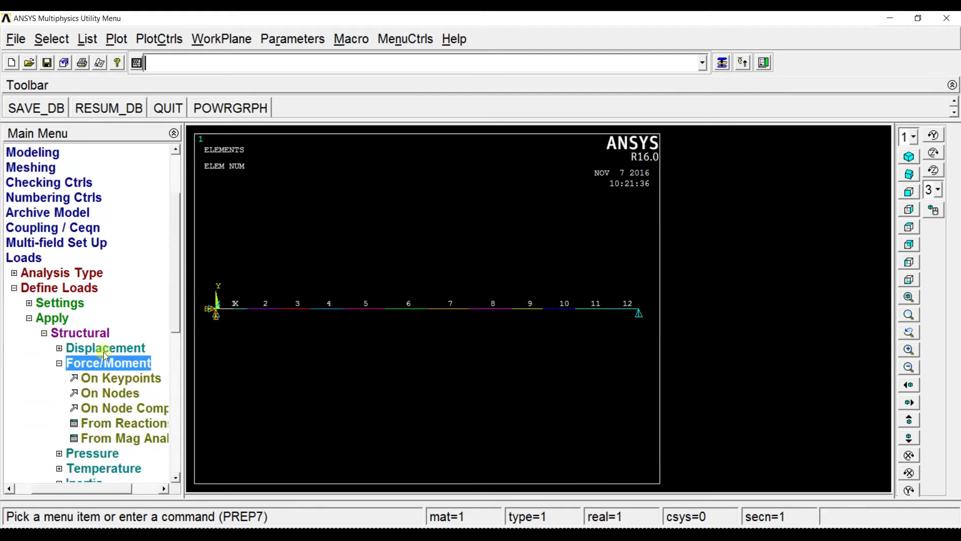
click(108, 379)
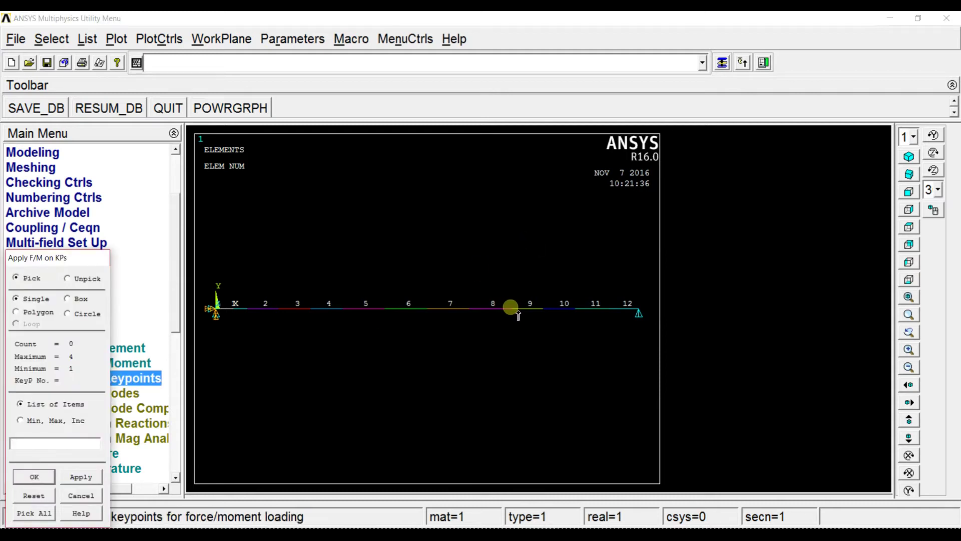
click(22, 477)
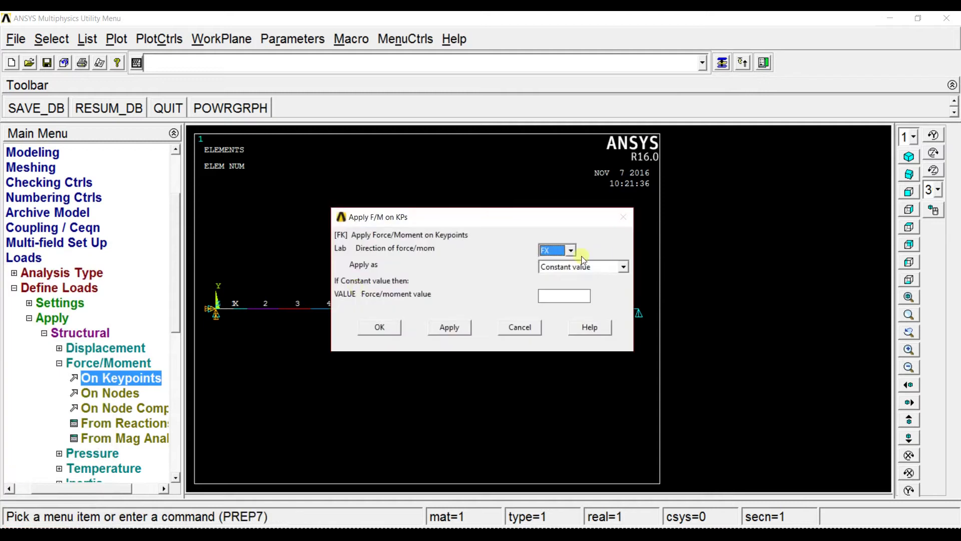
click(570, 251)
drag(569, 276, 573, 293)
click(561, 301)
click(561, 296)
text(0.02)
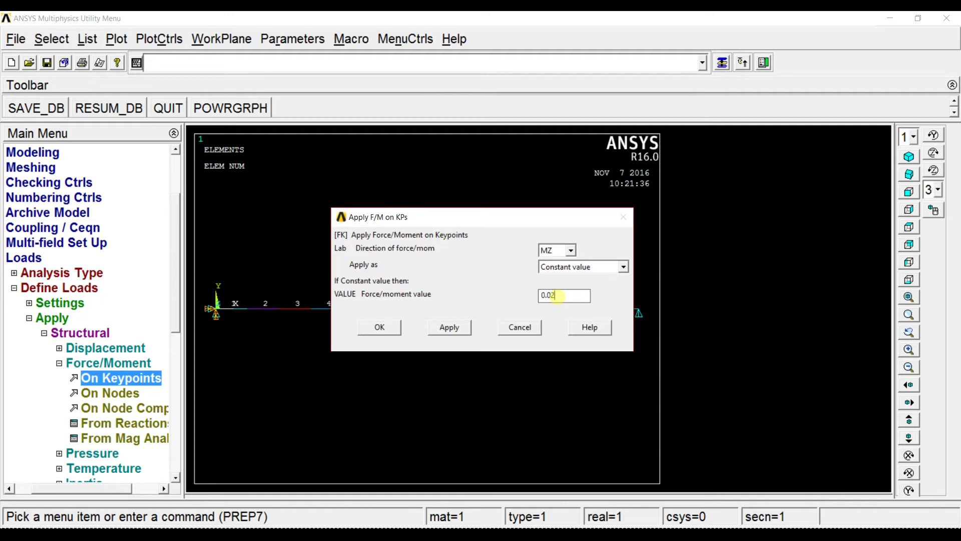
click(360, 326)
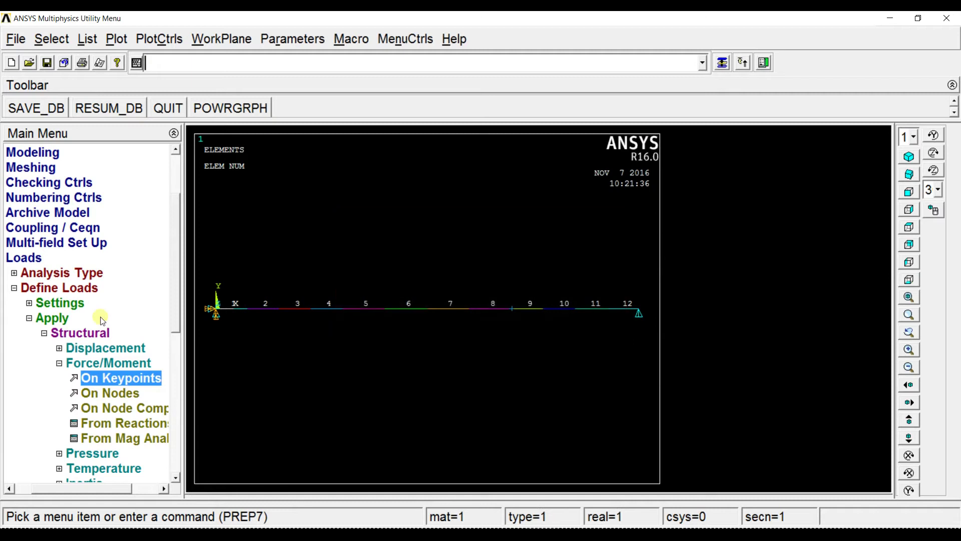
Start applying a structural pressure load on beam elements
click(44, 332)
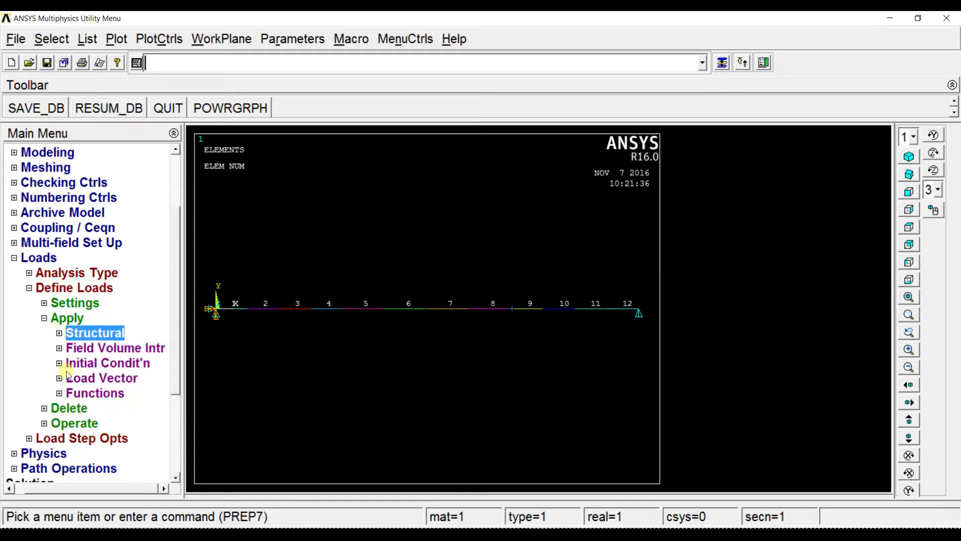
click(89, 333)
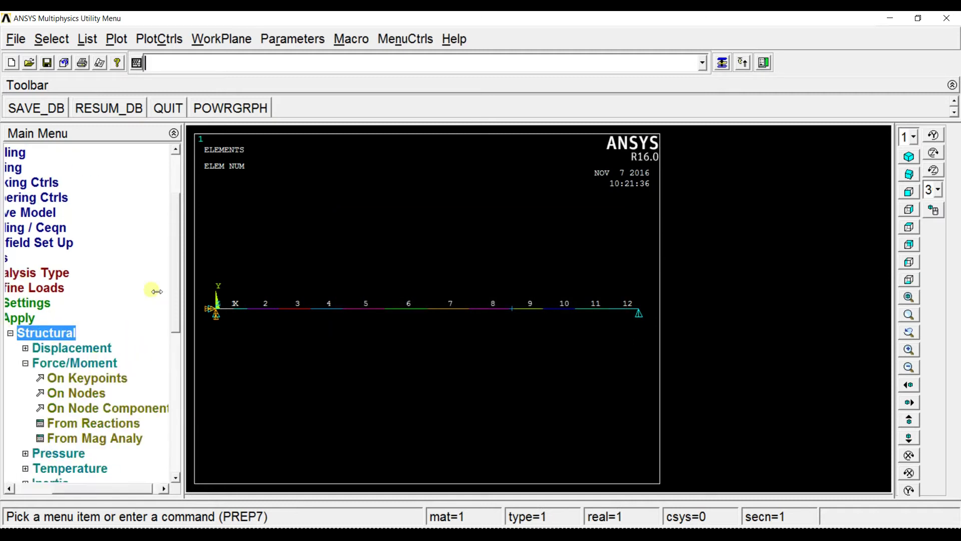
drag(176, 277, 175, 317)
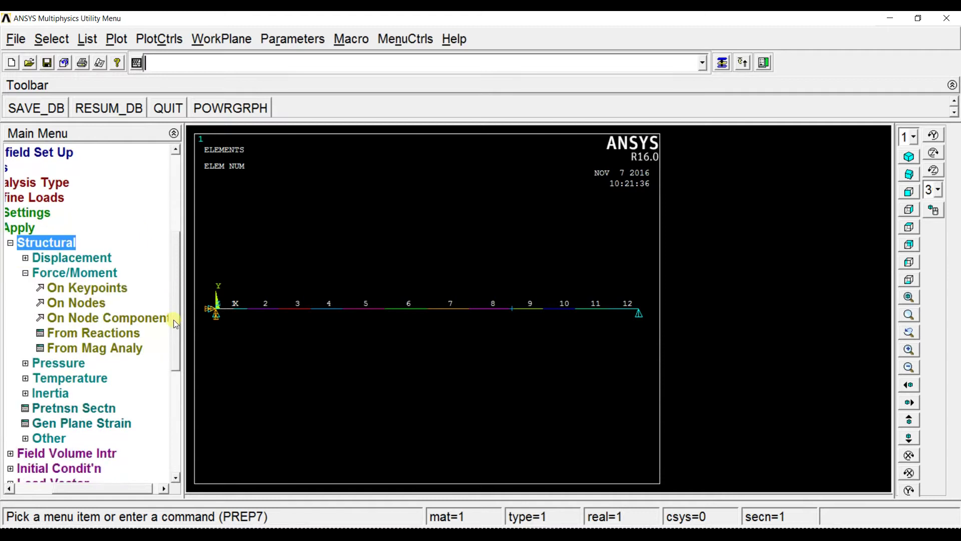
click(44, 363)
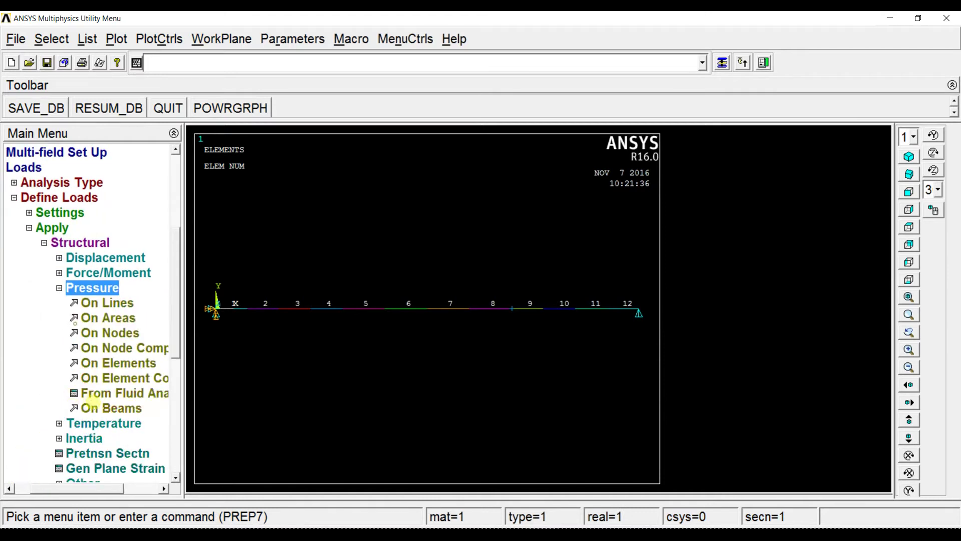
click(93, 407)
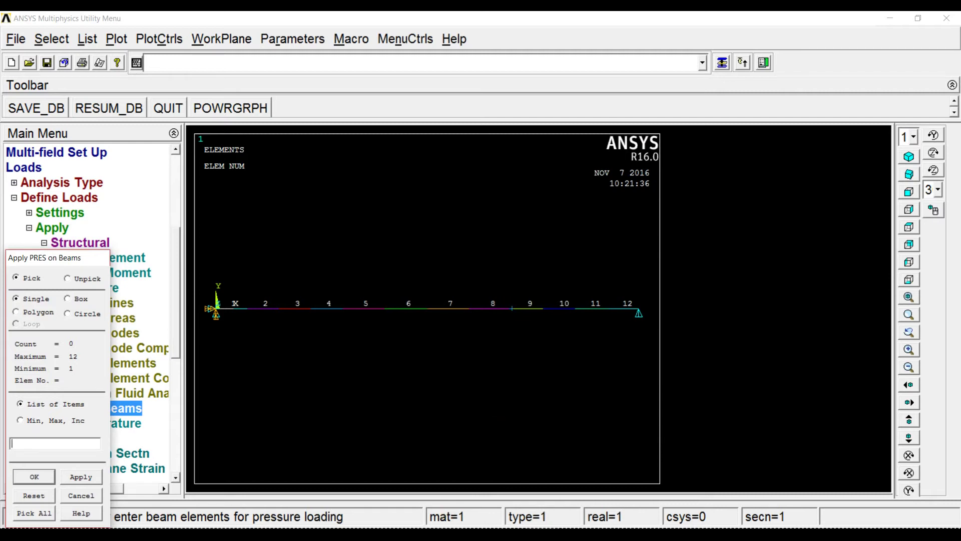
Switch to the uvl load drawing in Paint, review the load values at the divisions, and return to ANSYS
key(alt+Tab)
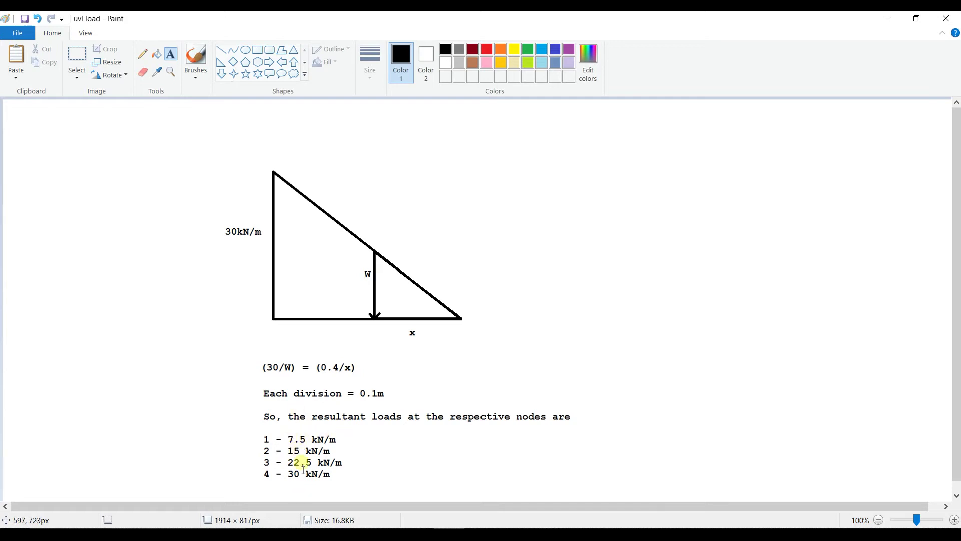
click(555, 524)
click(562, 507)
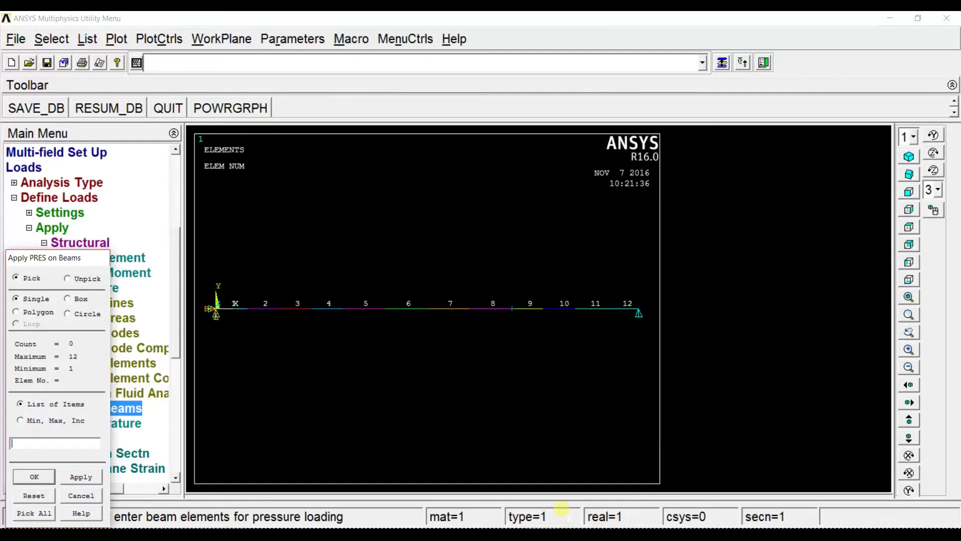
Apply a beam pressure to element 5 with load key 2, 0 at node I and 7.5 at node J
click(359, 300)
click(69, 444)
click(34, 476)
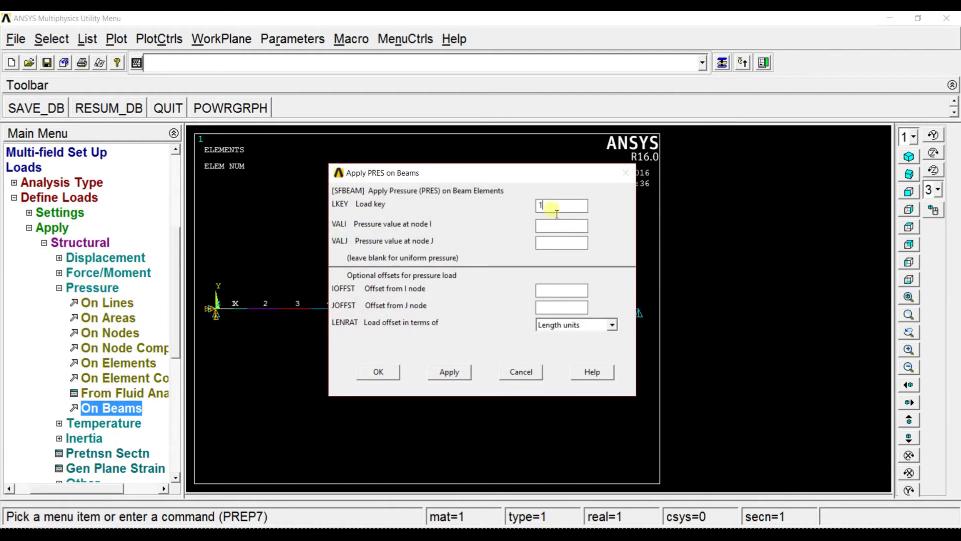
click(548, 225)
click(551, 244)
text(7.5)
click(449, 373)
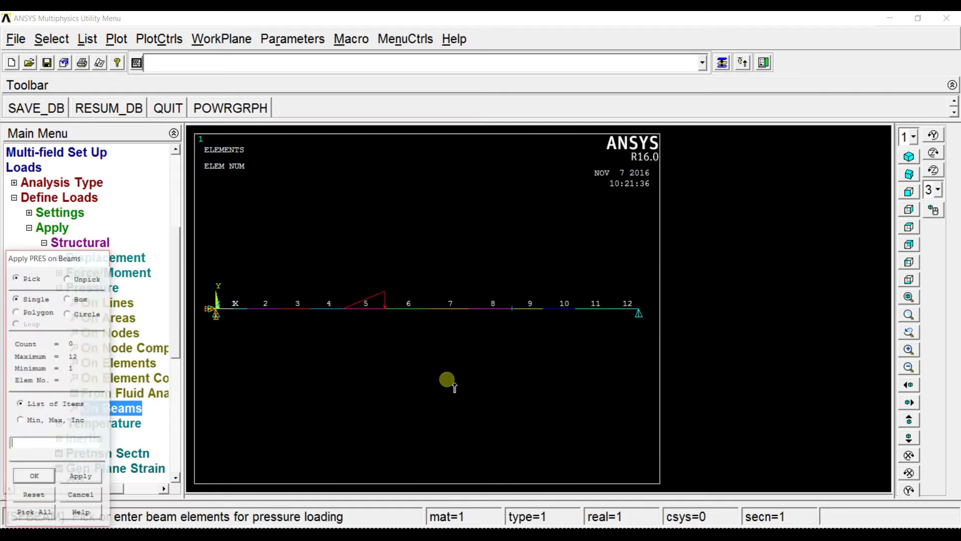
Apply a beam pressure to element 6 with 7.5 at node I and 15 at node J
click(430, 307)
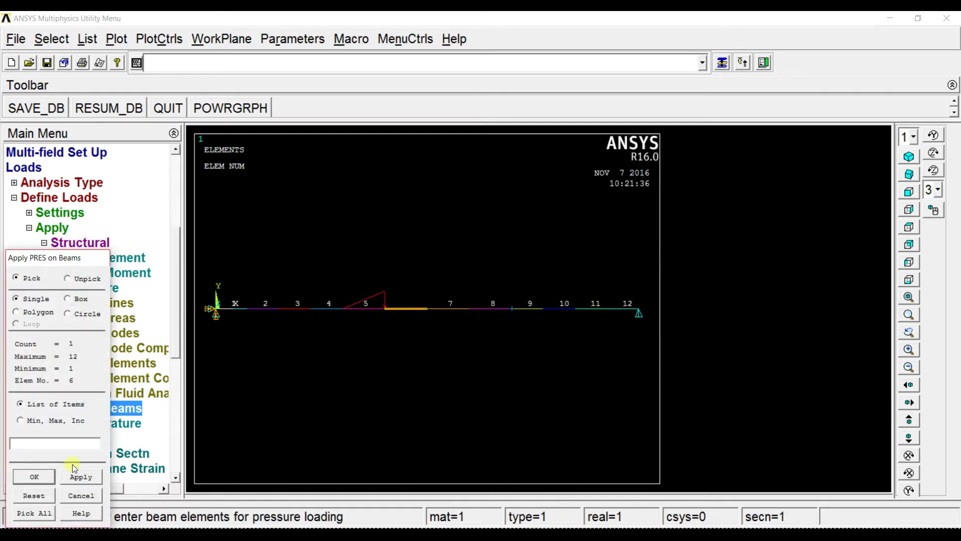
click(31, 477)
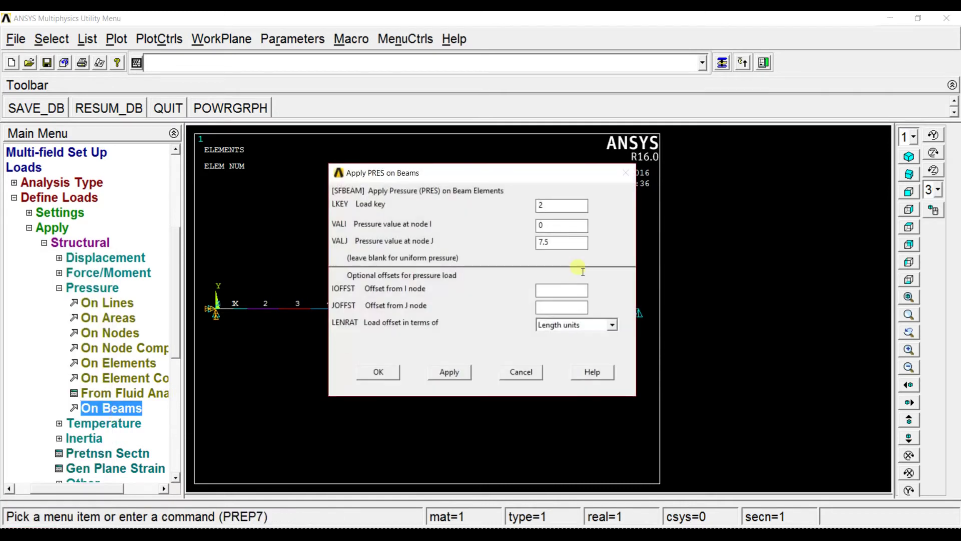
click(548, 229)
click(555, 242)
text(15)
click(449, 371)
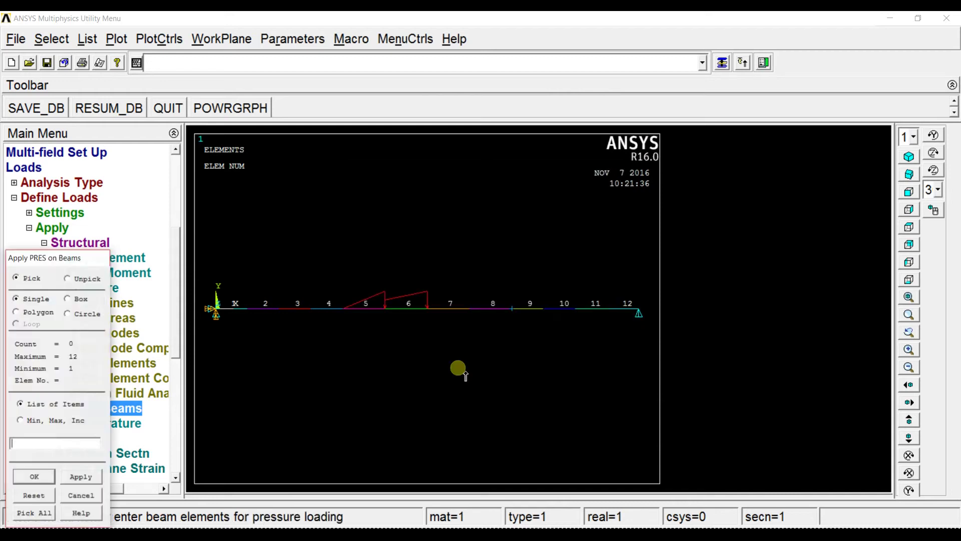
Apply a beam pressure to element 7 with 15 at node I and 22.5 at node J
click(464, 317)
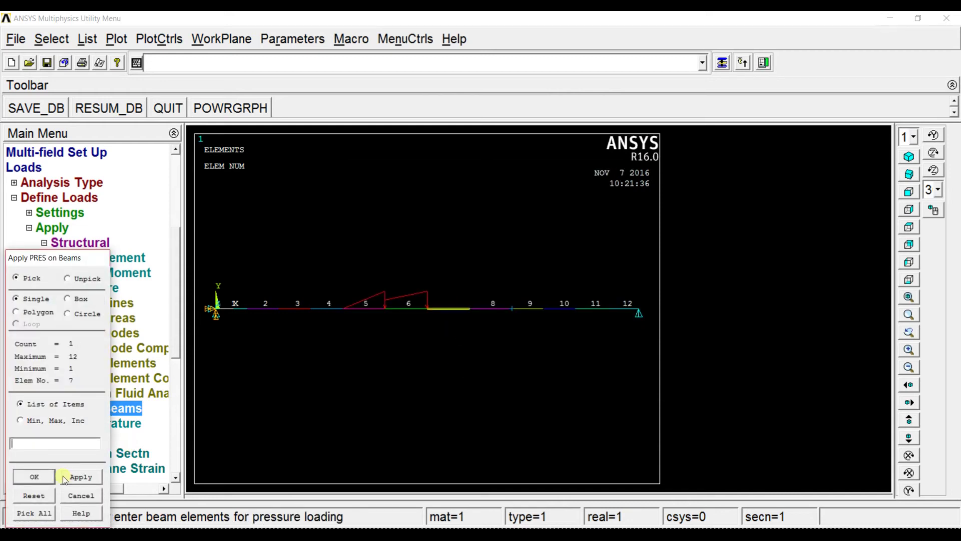
click(34, 477)
click(576, 226)
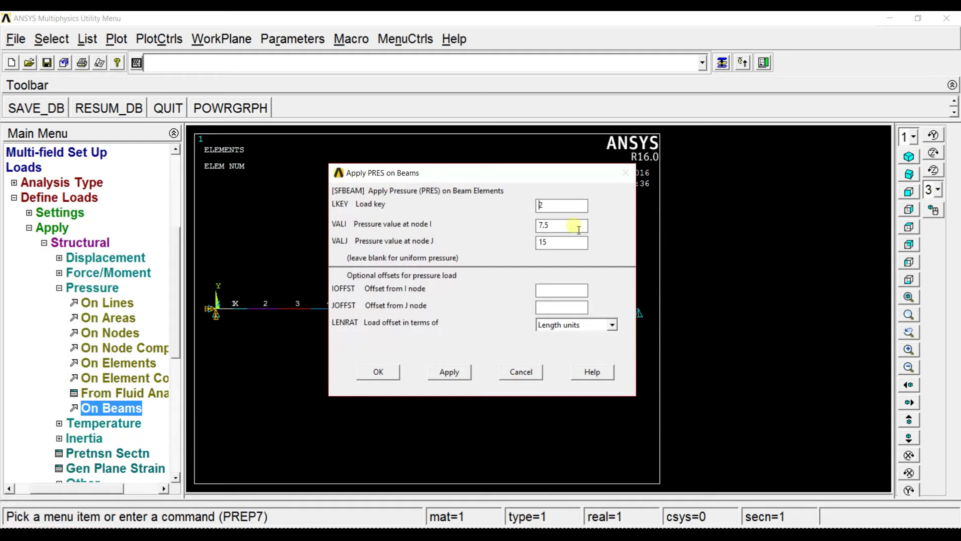
key(BackSpace)
text(15)
click(574, 244)
text(22.5)
click(440, 376)
Apply a beam pressure to element 8 with 22.5 at node I and 30 at node J, and refresh the plot
click(488, 309)
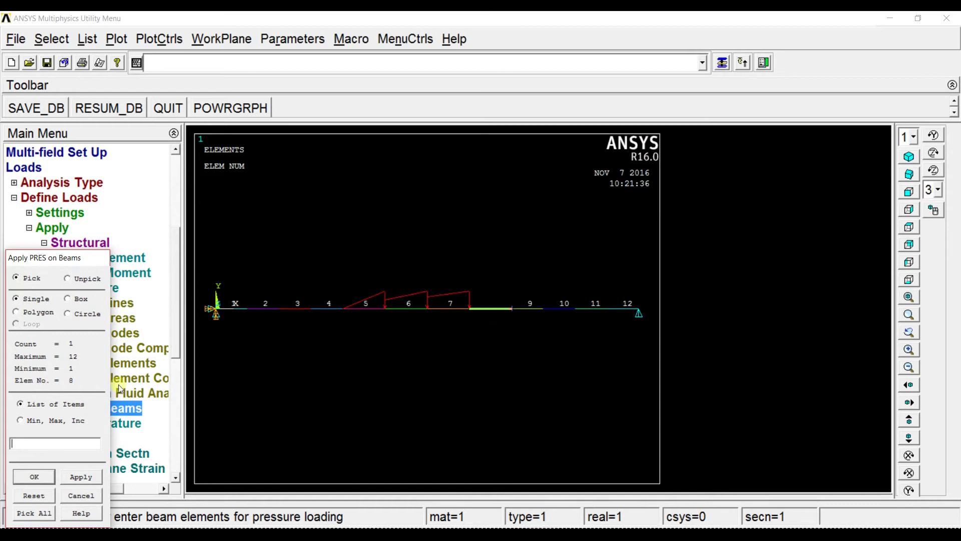
click(35, 476)
click(560, 228)
text(2)
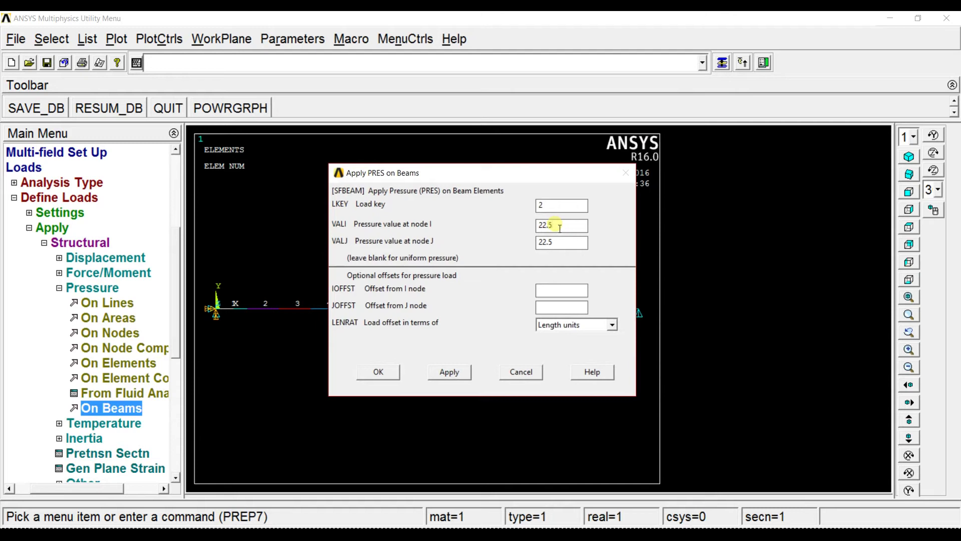
key(BackSpace)
key(BackSpace)
key(BackSpace)
click(382, 373)
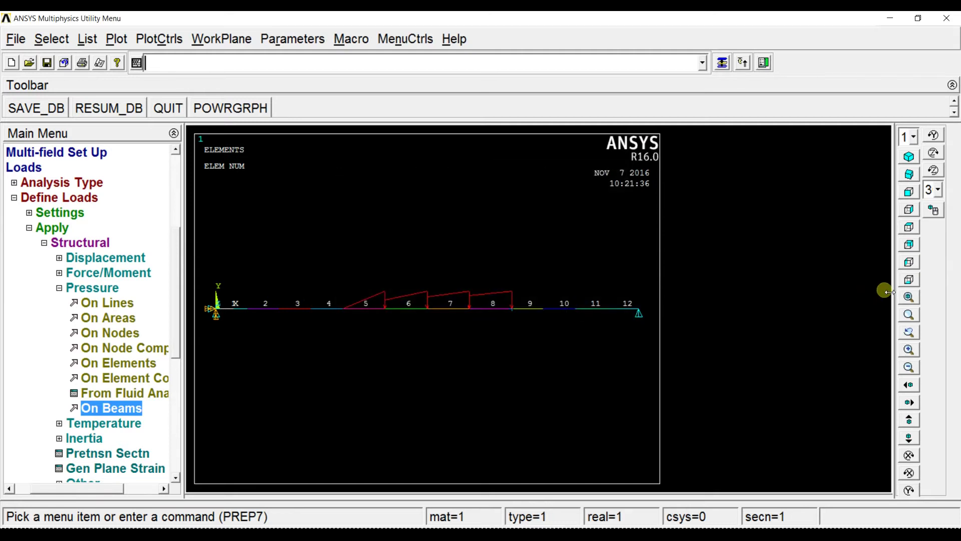
click(906, 298)
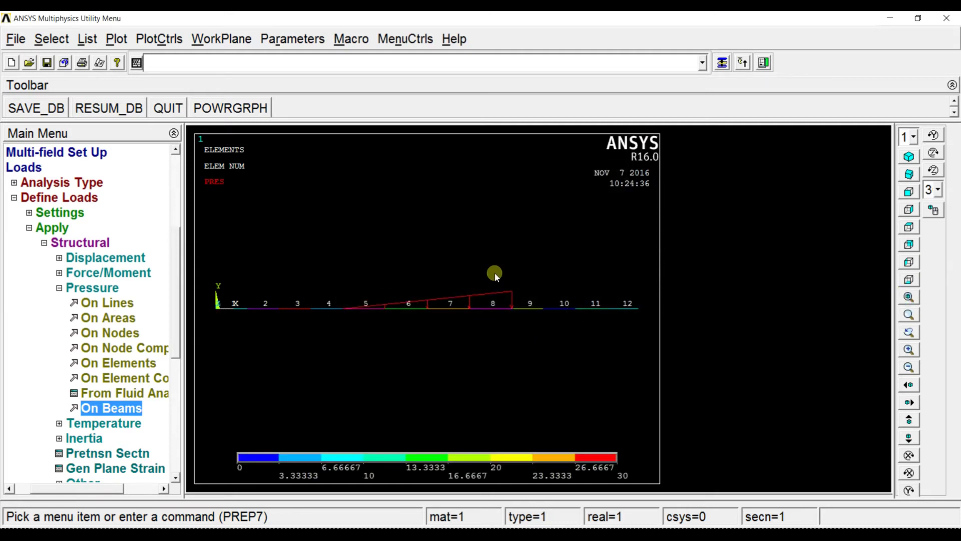
Solve the current load step and close the solution note and status window
click(59, 289)
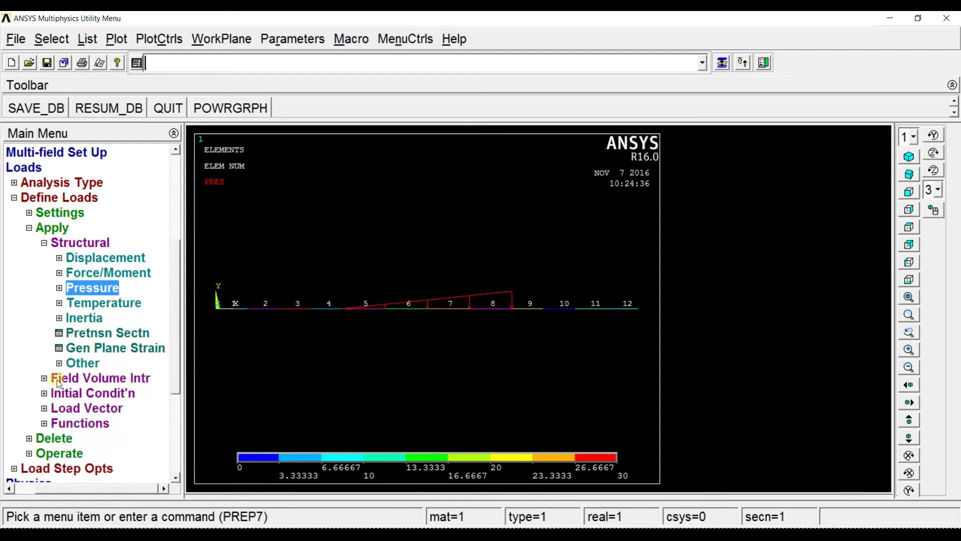
drag(172, 268, 175, 341)
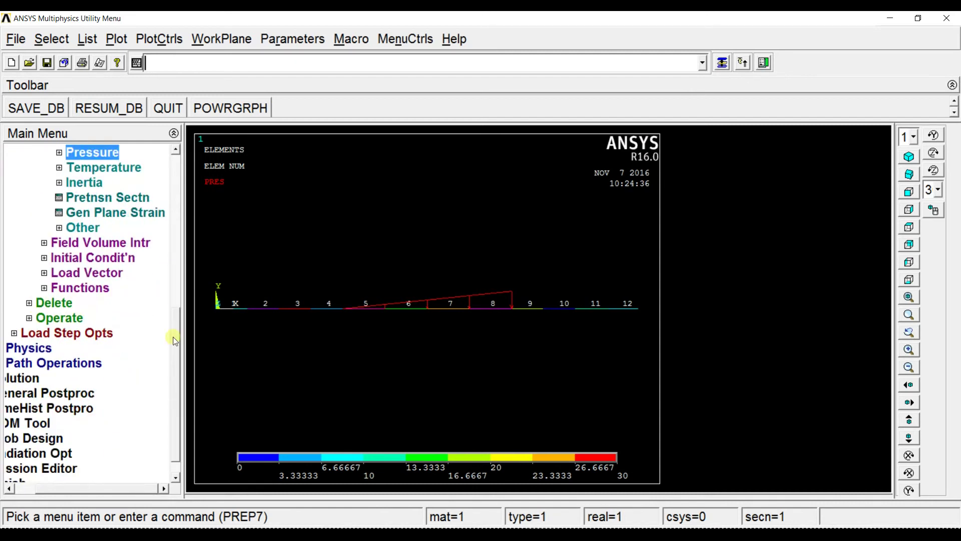
click(20, 378)
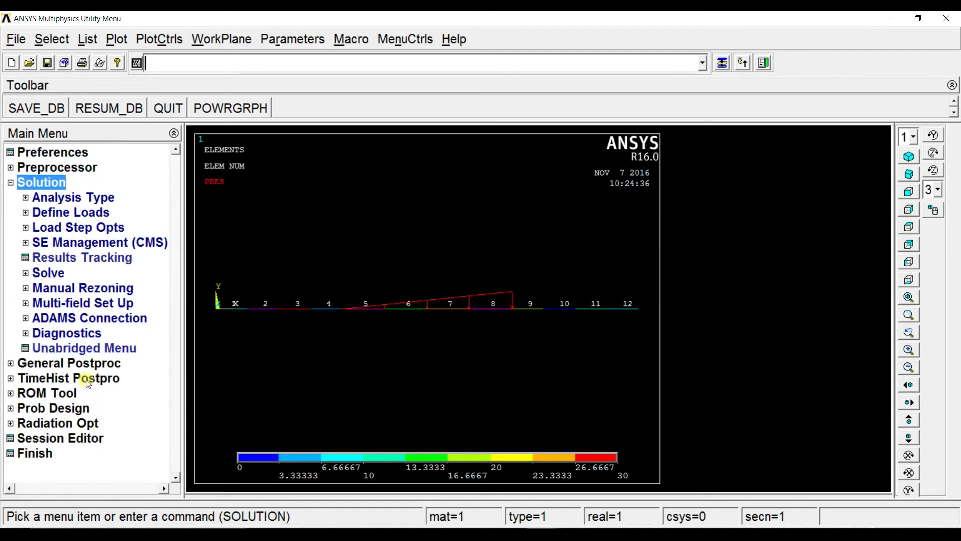
click(48, 273)
click(60, 289)
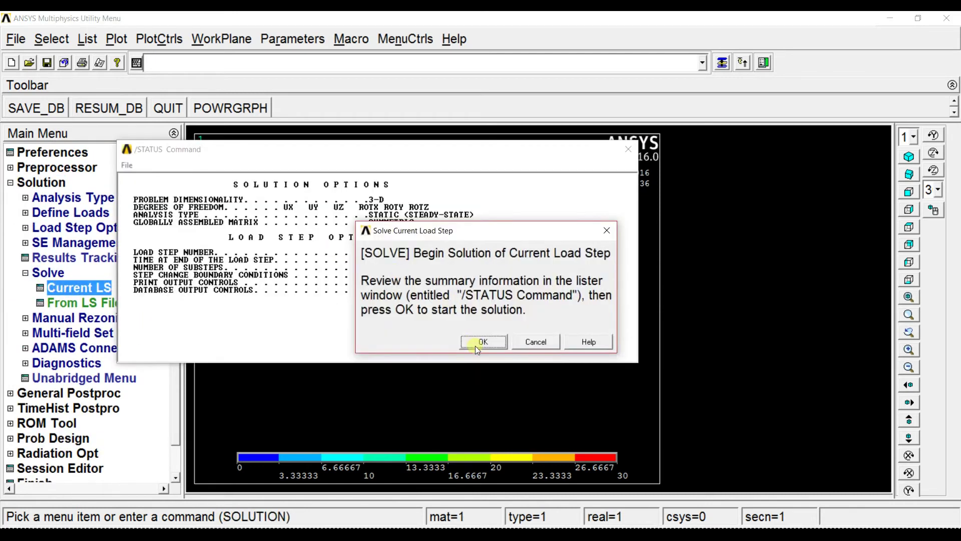
click(477, 343)
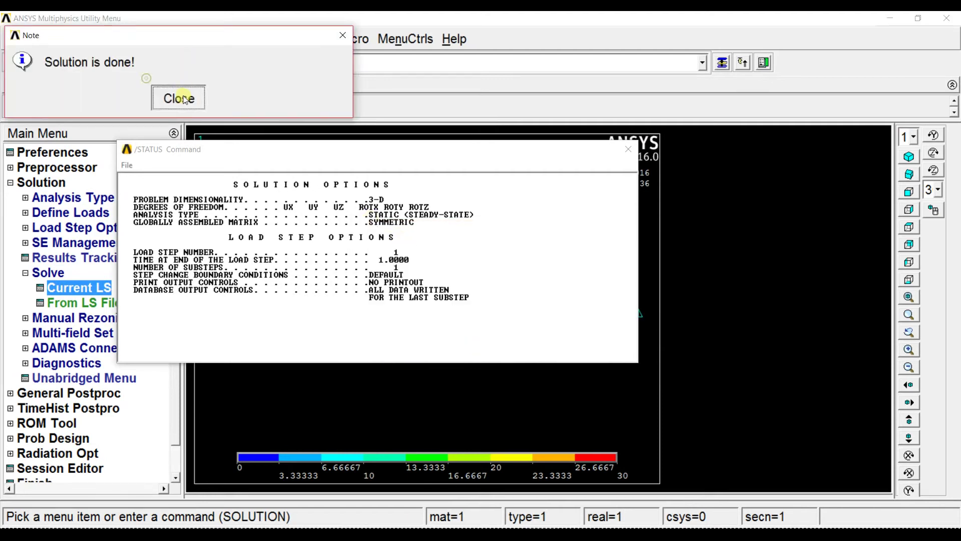
click(180, 99)
click(628, 150)
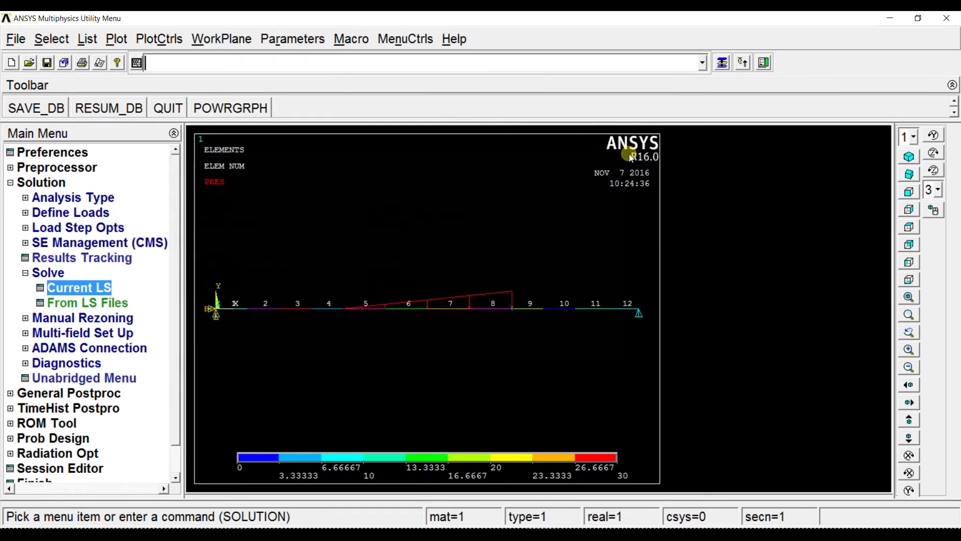
Plot the beam's deformed shape together with its undeformed edge
click(93, 393)
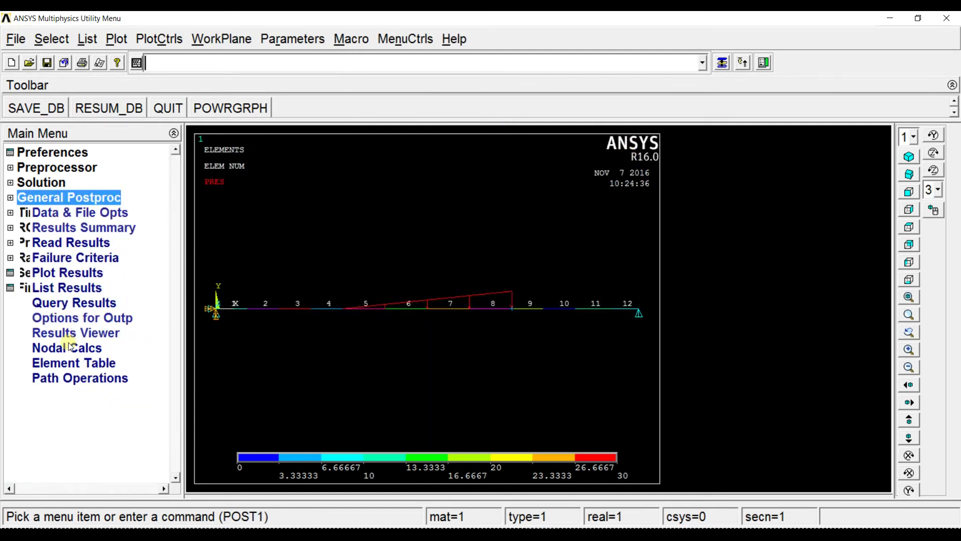
click(59, 272)
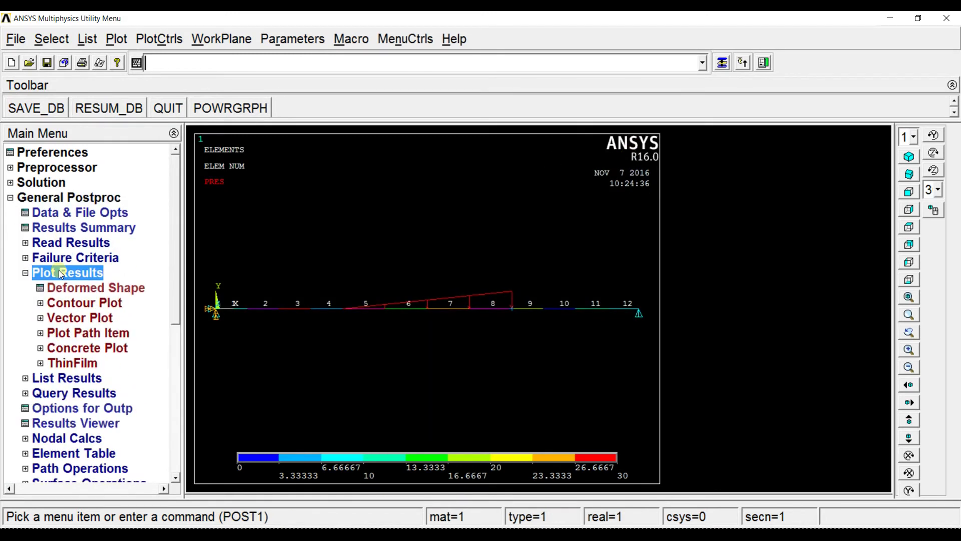
click(70, 288)
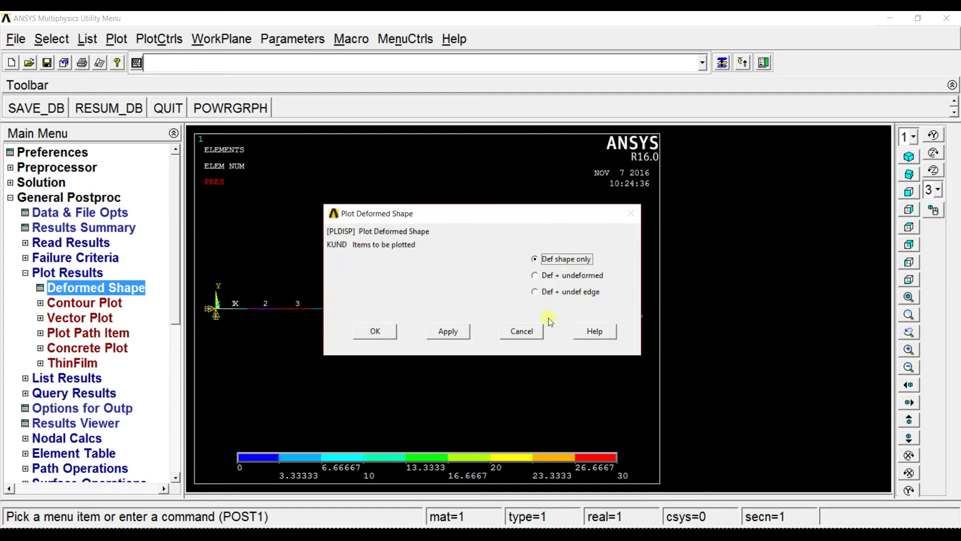
click(535, 292)
click(373, 333)
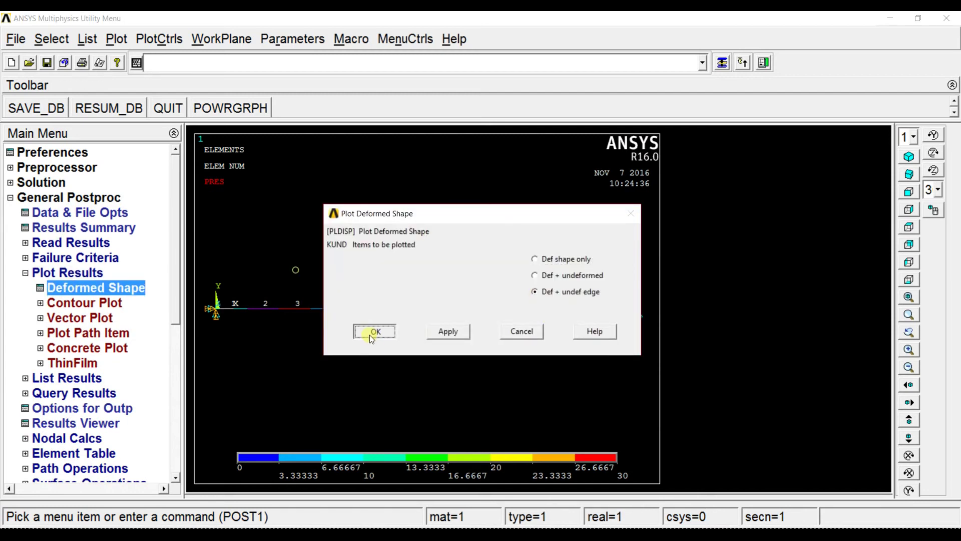
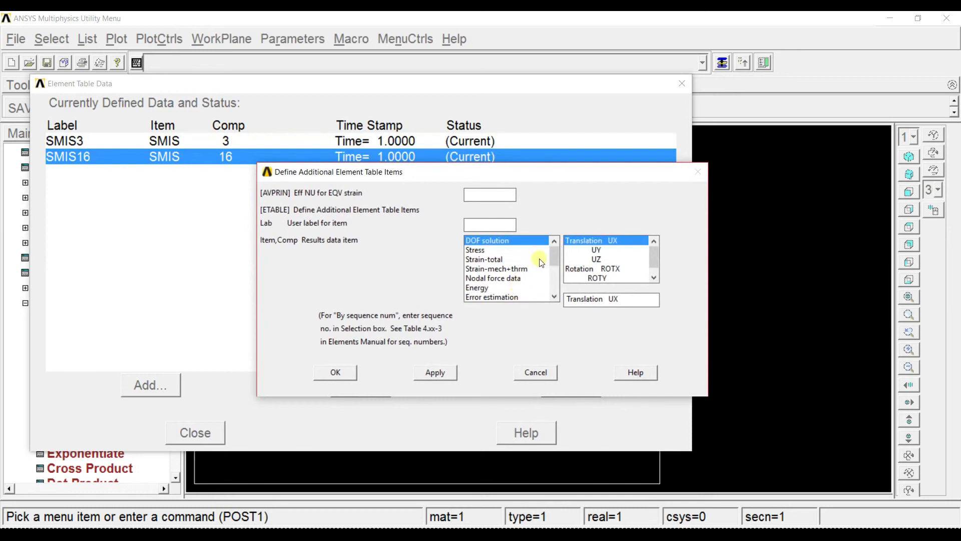
Add an element table item by sequence number for SMISC, 6
drag(553, 256, 547, 289)
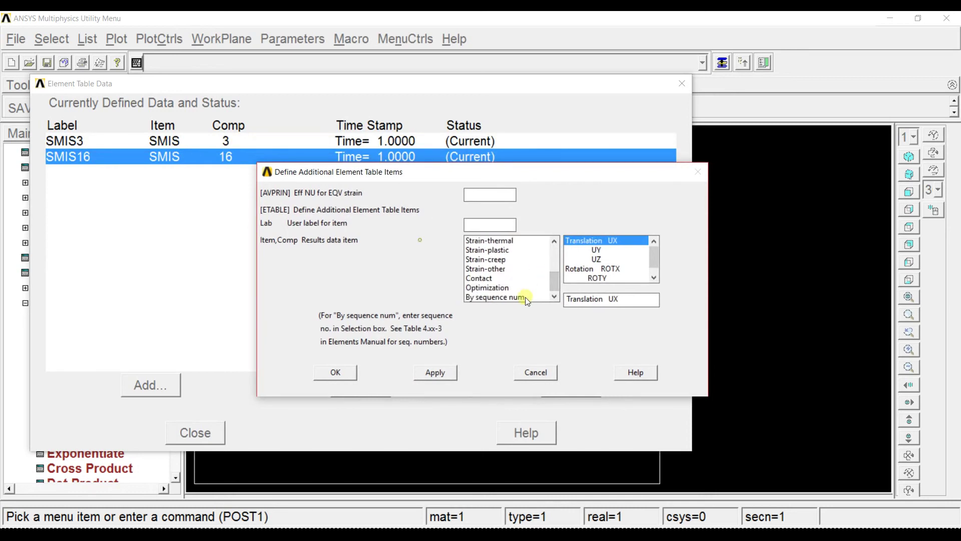
click(525, 297)
click(621, 303)
text(6)
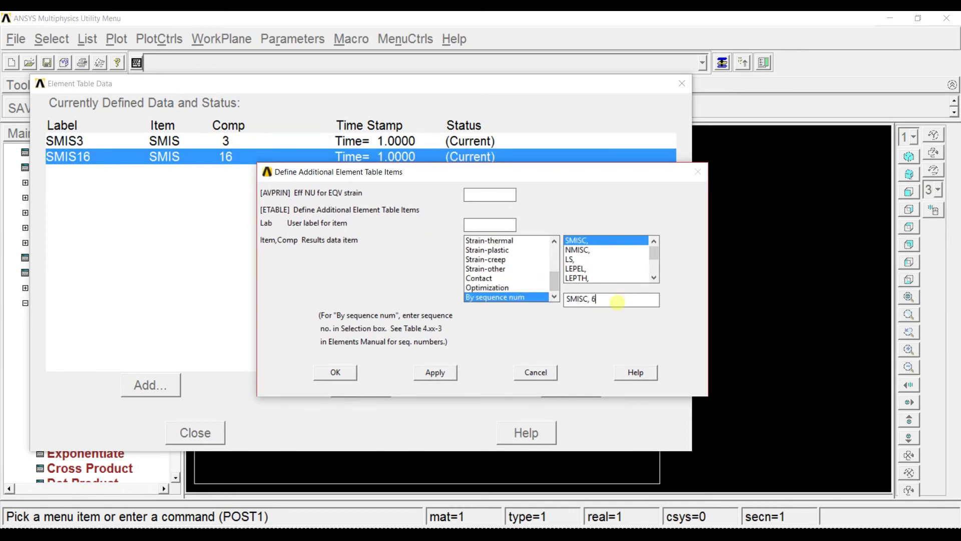
click(443, 374)
Add an element table item by sequence number for SMISC, 19 and close the element table definition
drag(550, 264, 550, 293)
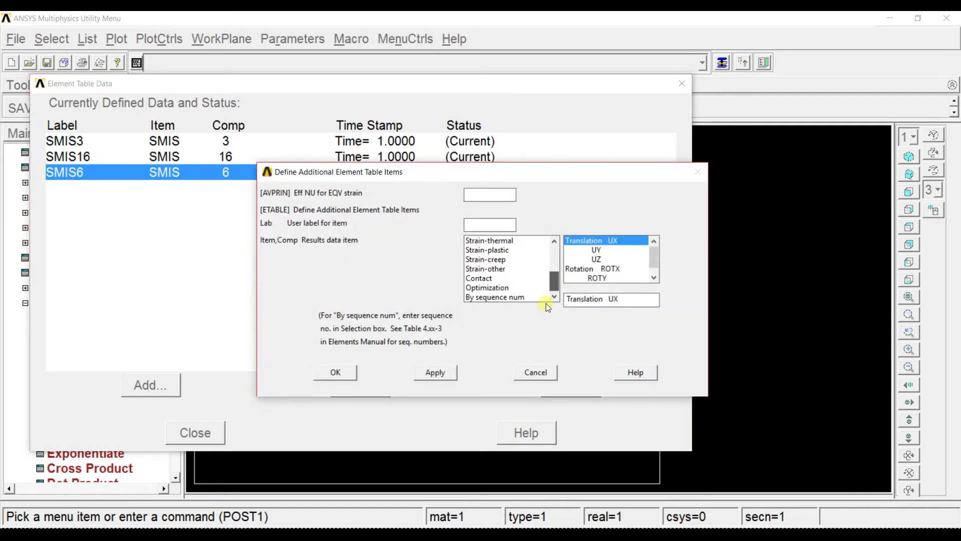
click(531, 297)
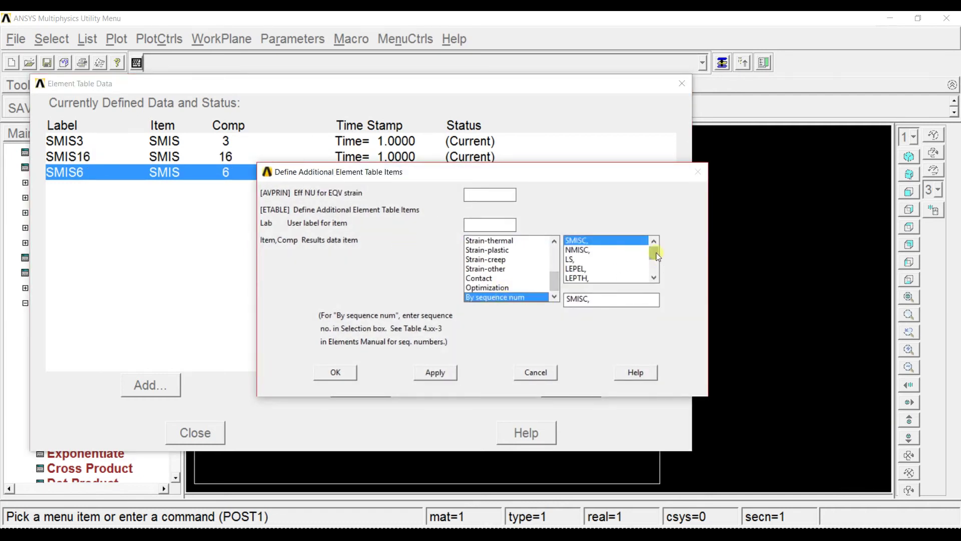
click(654, 266)
scroll(653, 273, up, 2)
text(19)
click(333, 375)
click(205, 434)
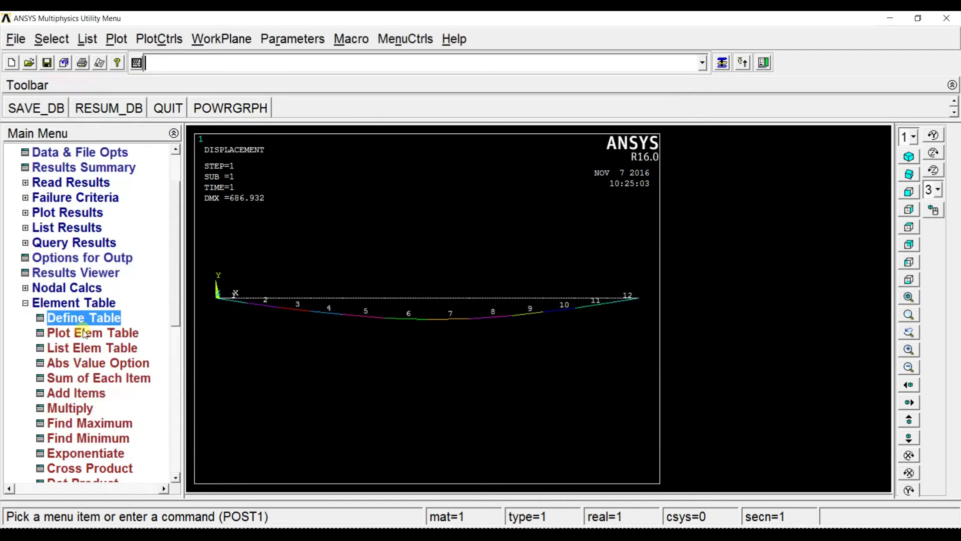
click(25, 302)
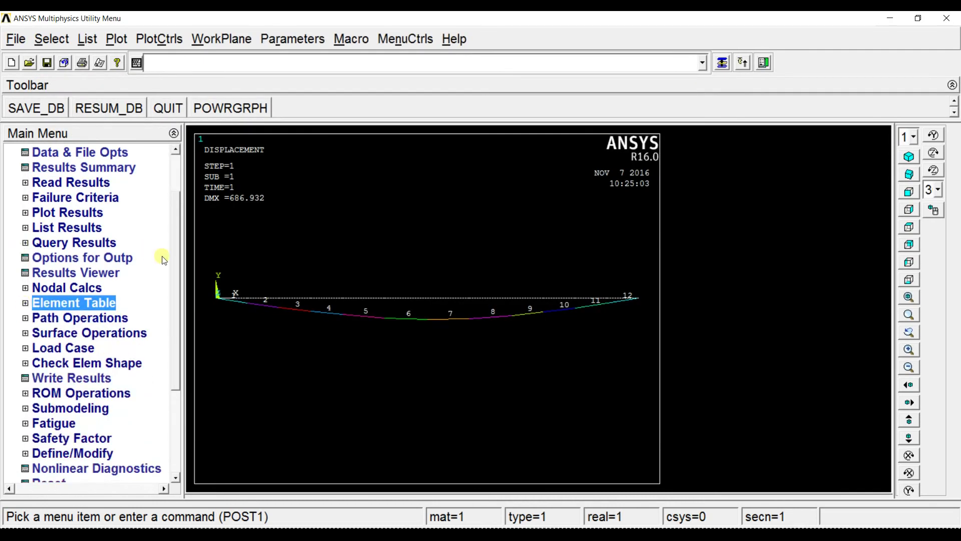
Plot the line-element results on the undeformed shape with SMIS3 at node I and SMIS16 at node J
drag(173, 266, 173, 243)
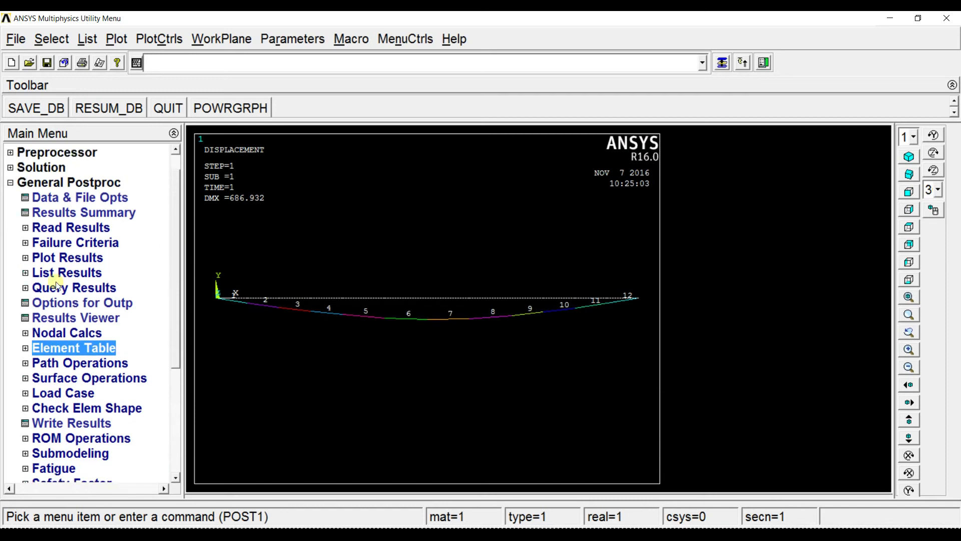
click(73, 258)
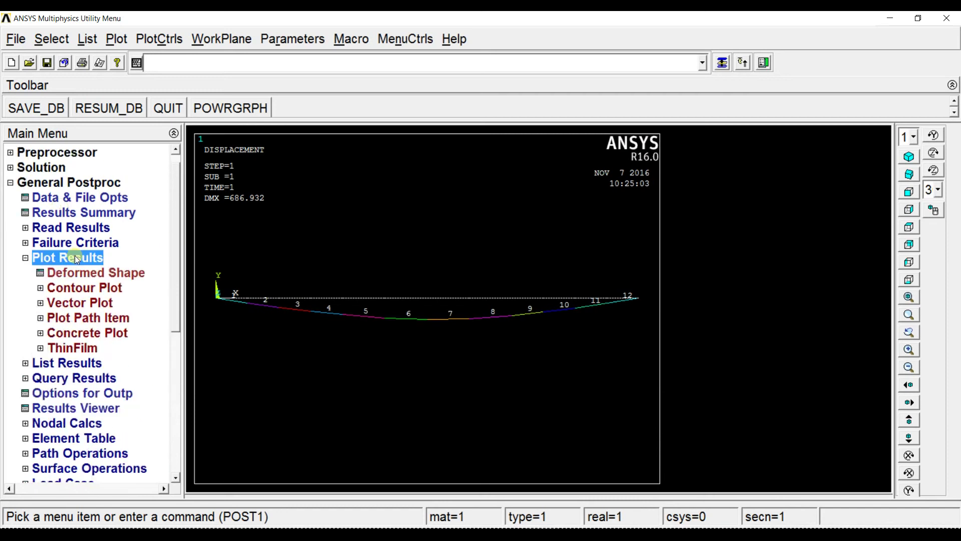
click(80, 289)
click(94, 302)
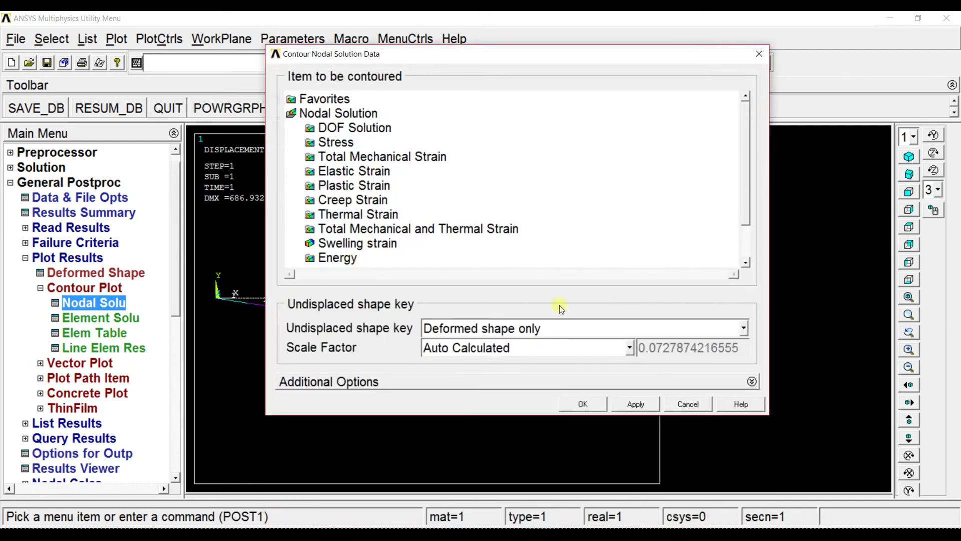
click(688, 403)
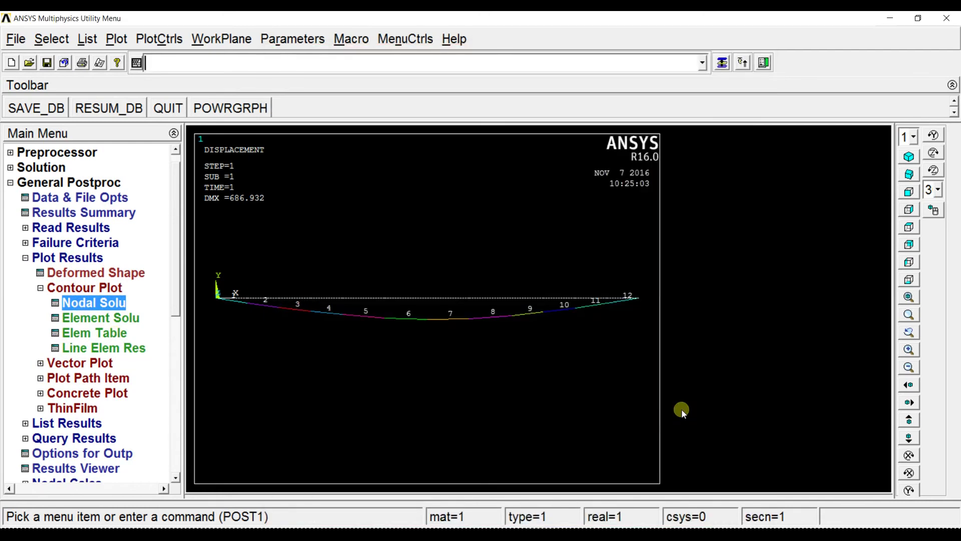
click(86, 349)
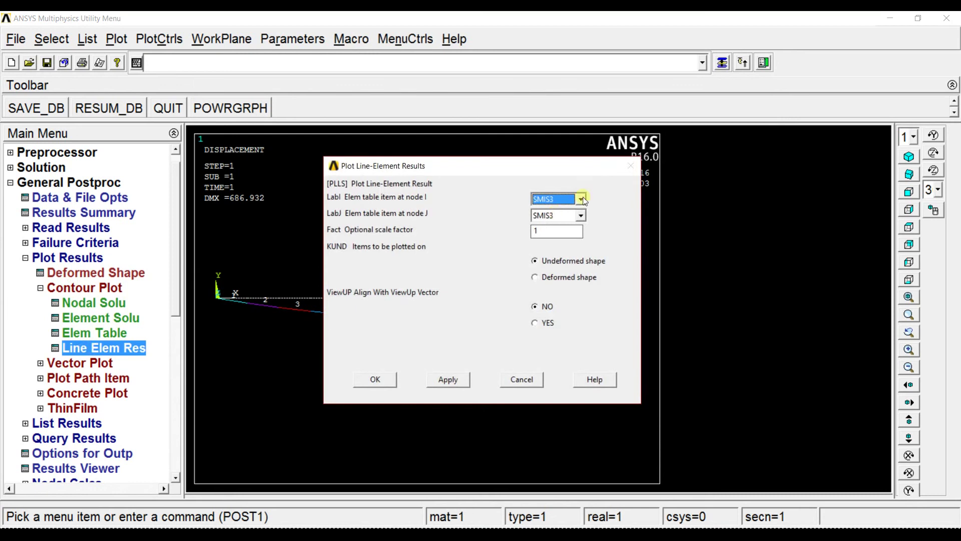
click(577, 215)
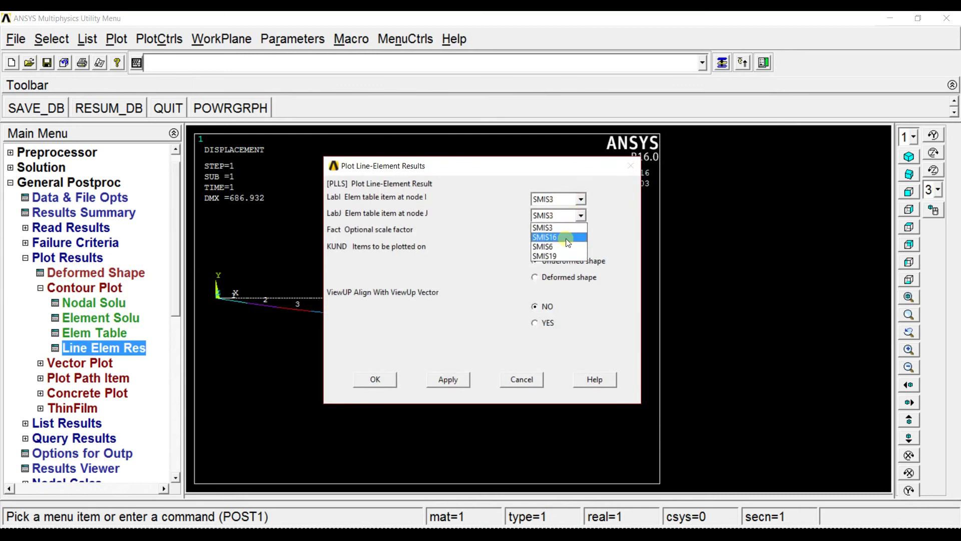
click(567, 240)
click(365, 380)
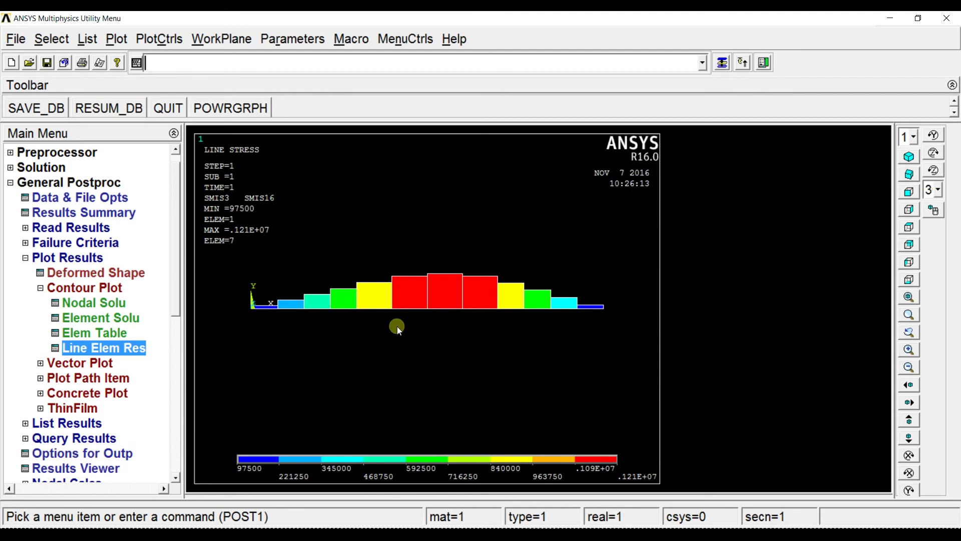
Plot the line-element results on the undeformed shape with SMIS6 at node I and SMIS19 at node J
click(120, 350)
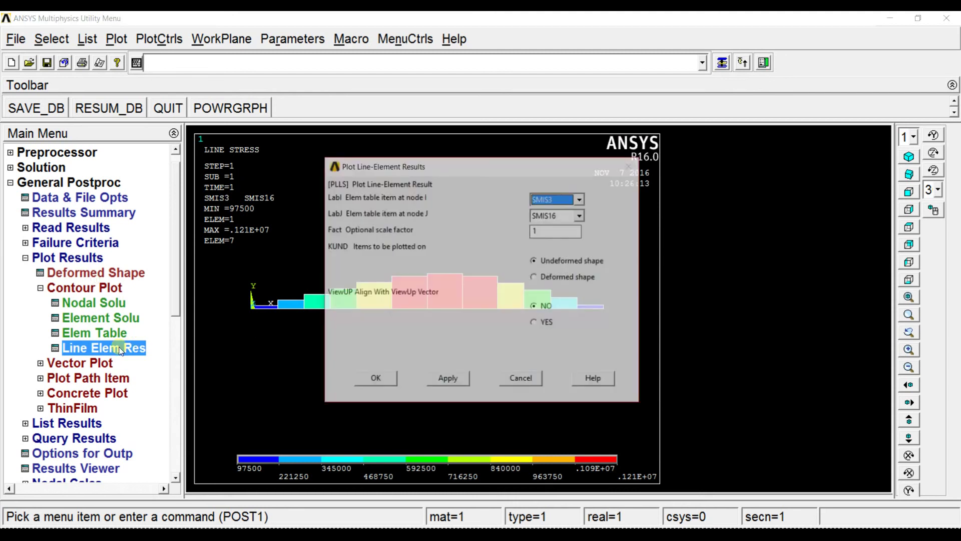
click(562, 202)
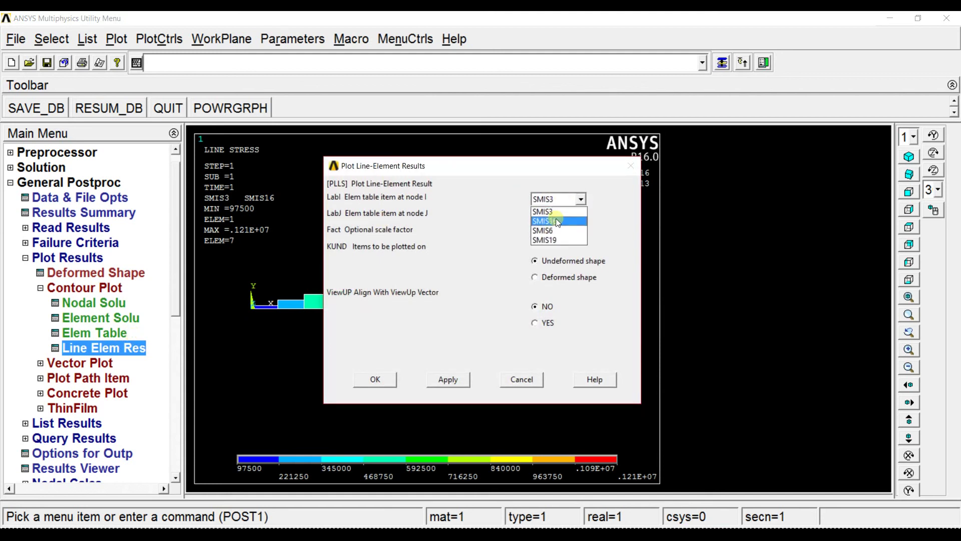
click(563, 228)
click(563, 222)
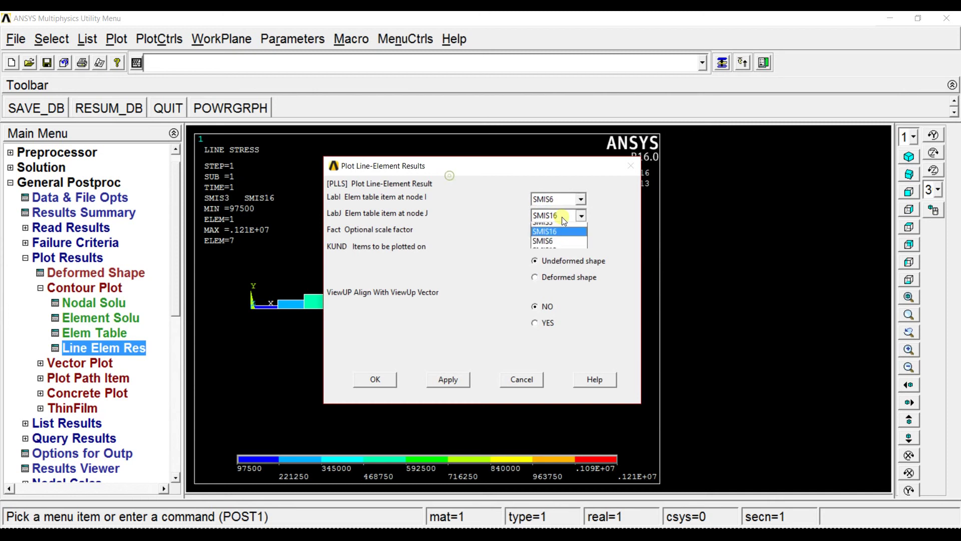
click(553, 254)
click(381, 383)
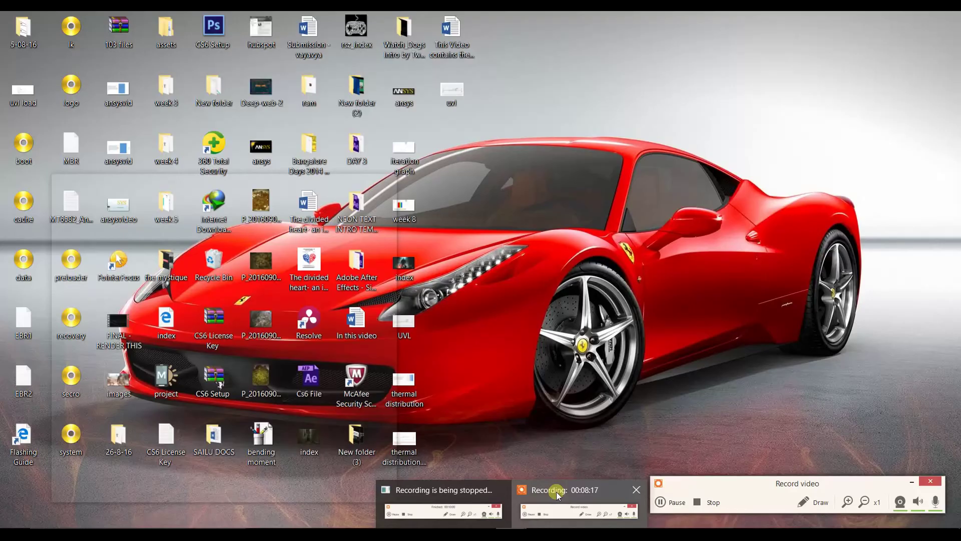
click(566, 495)
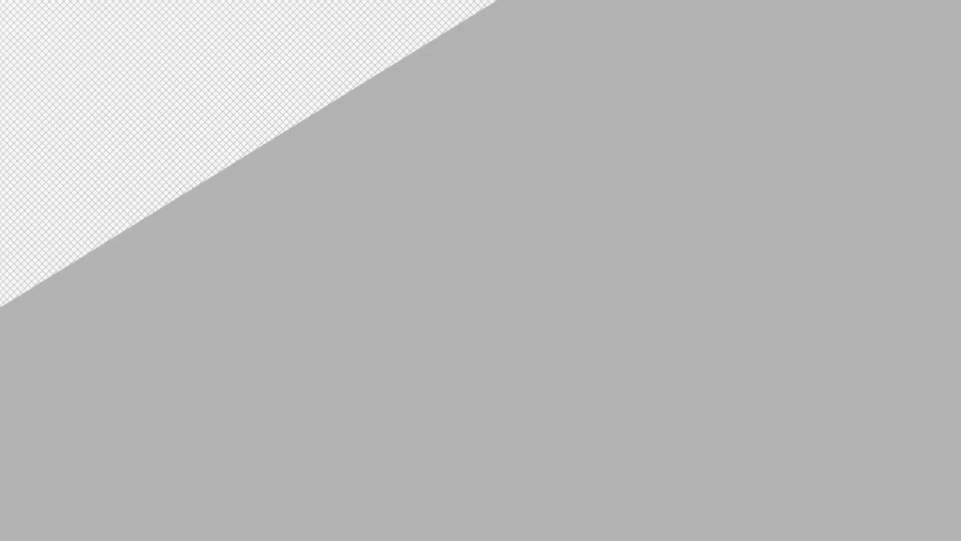